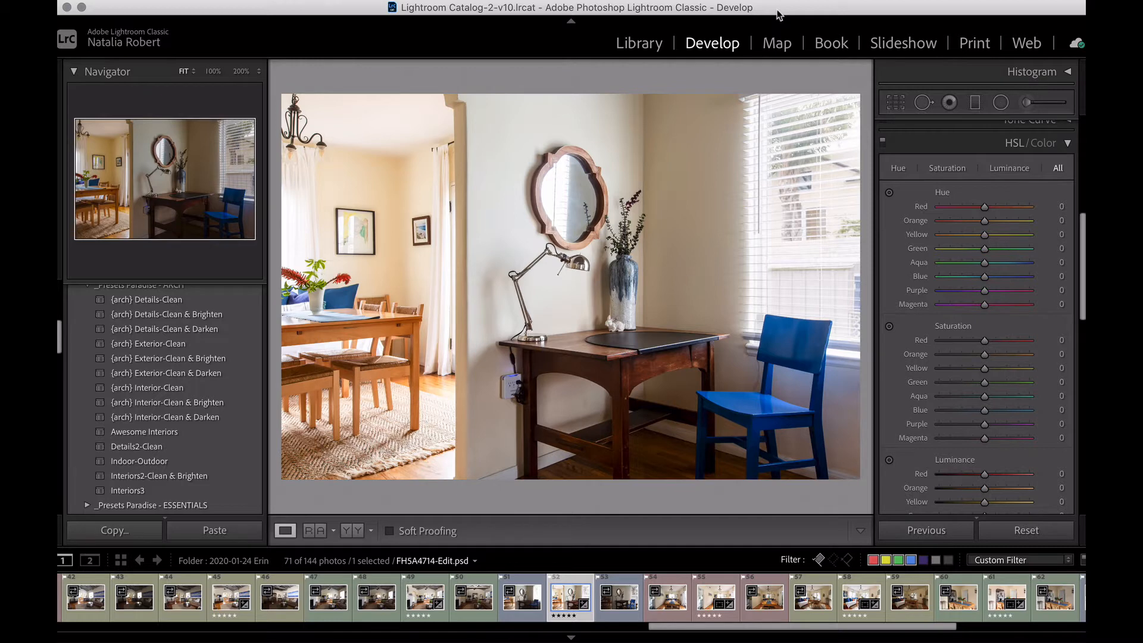
Collapse the Basic adjustments and keep the HSL/Color adjustments expanded for the interior photo.
scroll(897, 269, up, 2)
scroll(896, 269, up, 2)
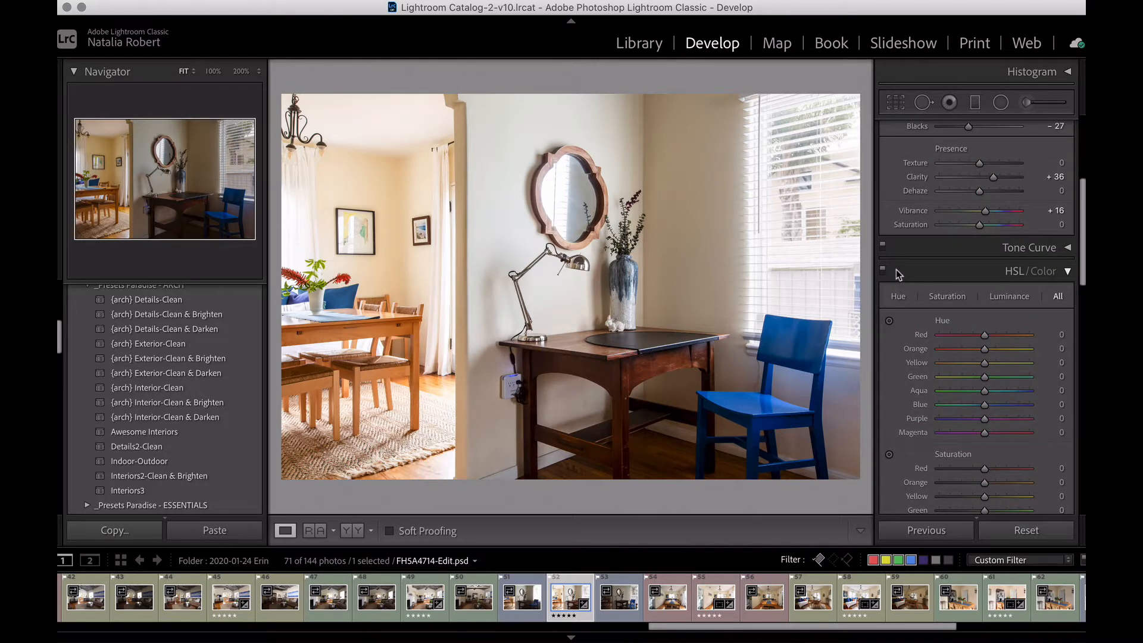
scroll(896, 270, up, 5)
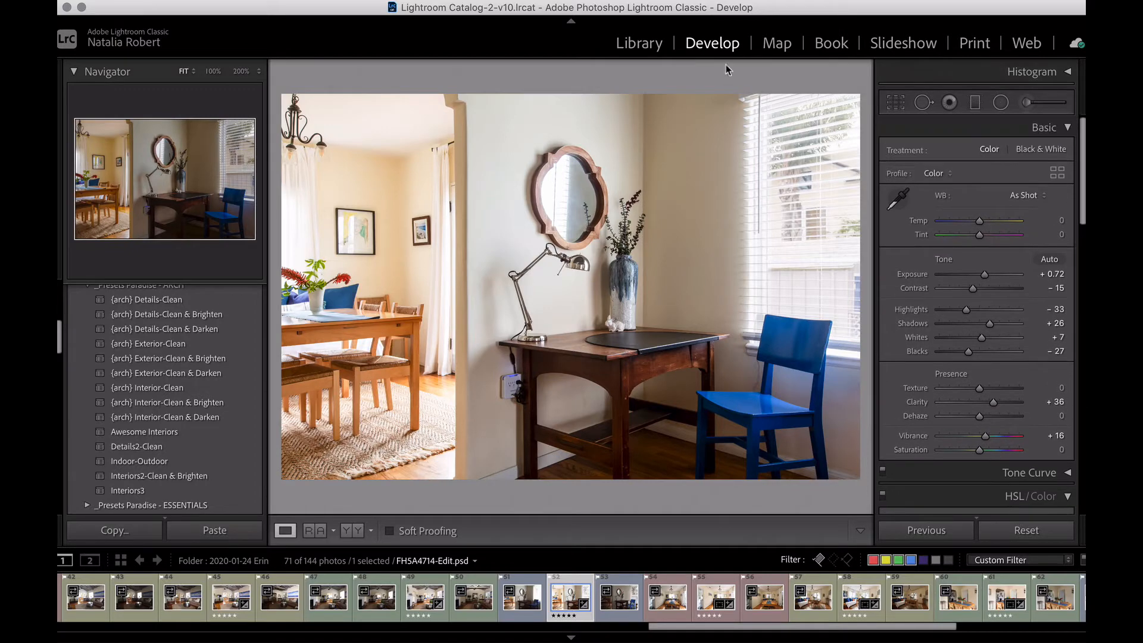
click(721, 46)
click(1069, 128)
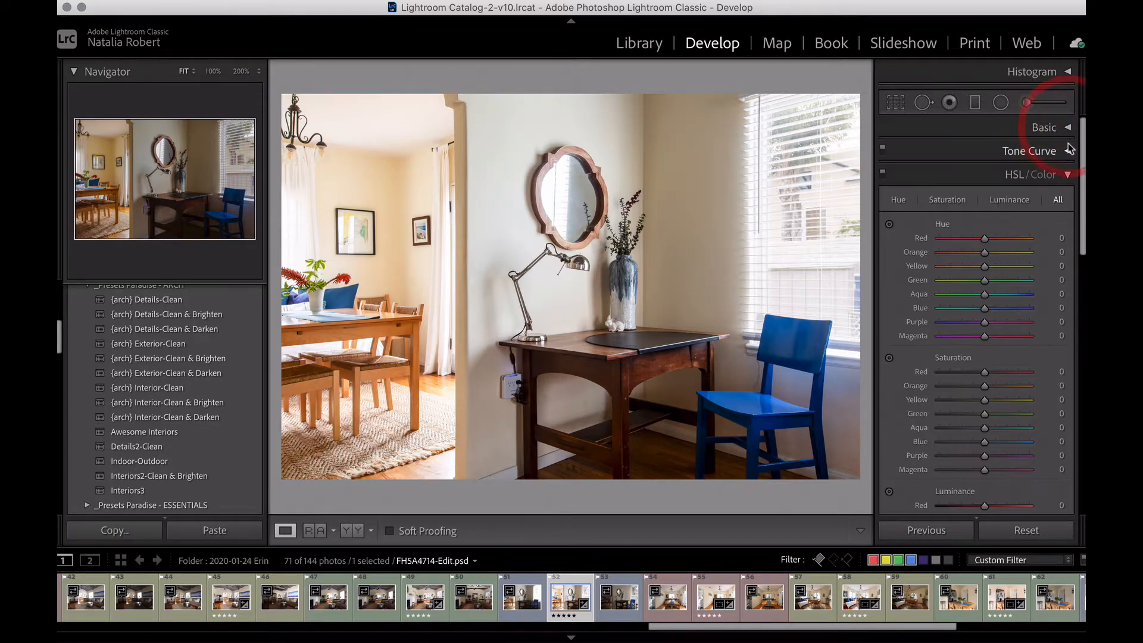
click(1069, 175)
click(1069, 175)
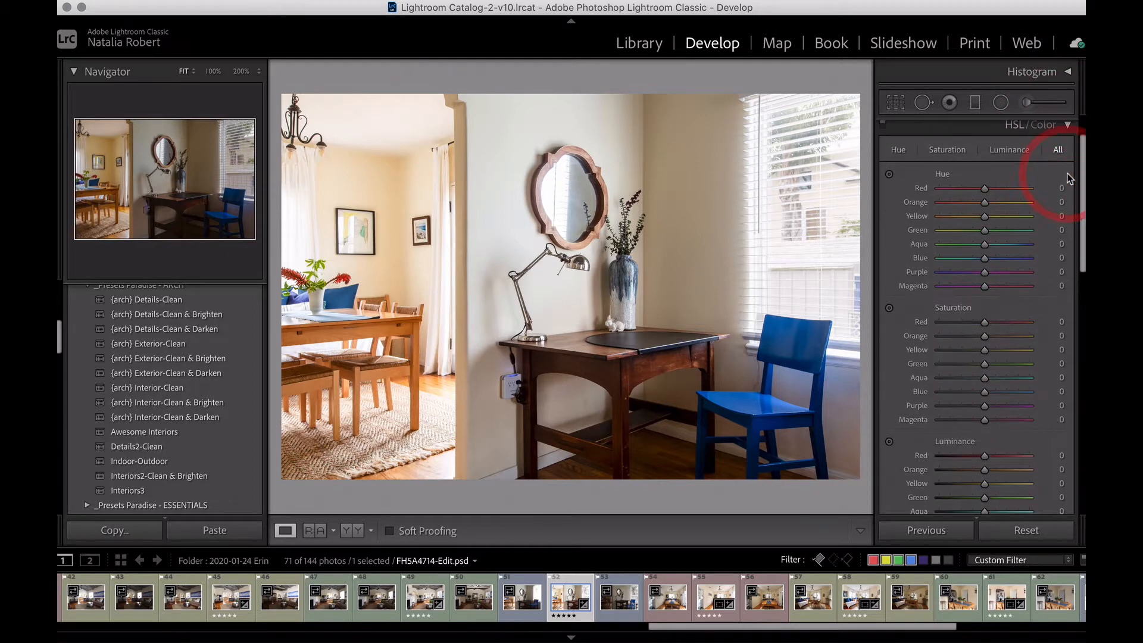
Look over the Hue, Saturation and Luminance sliders and display only the Hue group.
scroll(961, 150, up, 1)
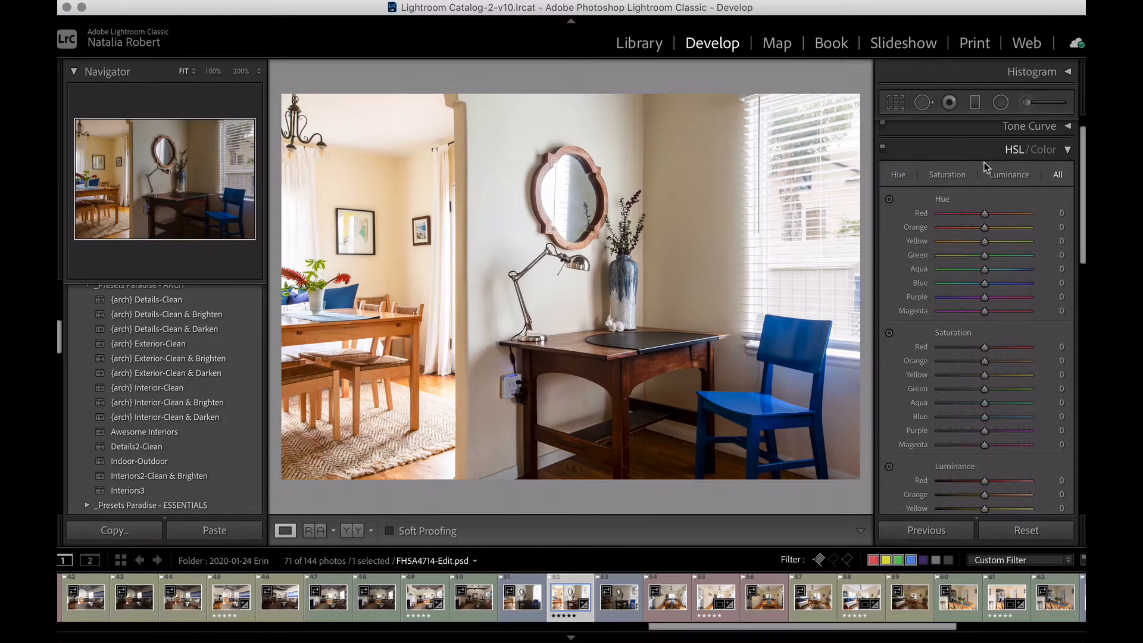
scroll(893, 409, down, 3)
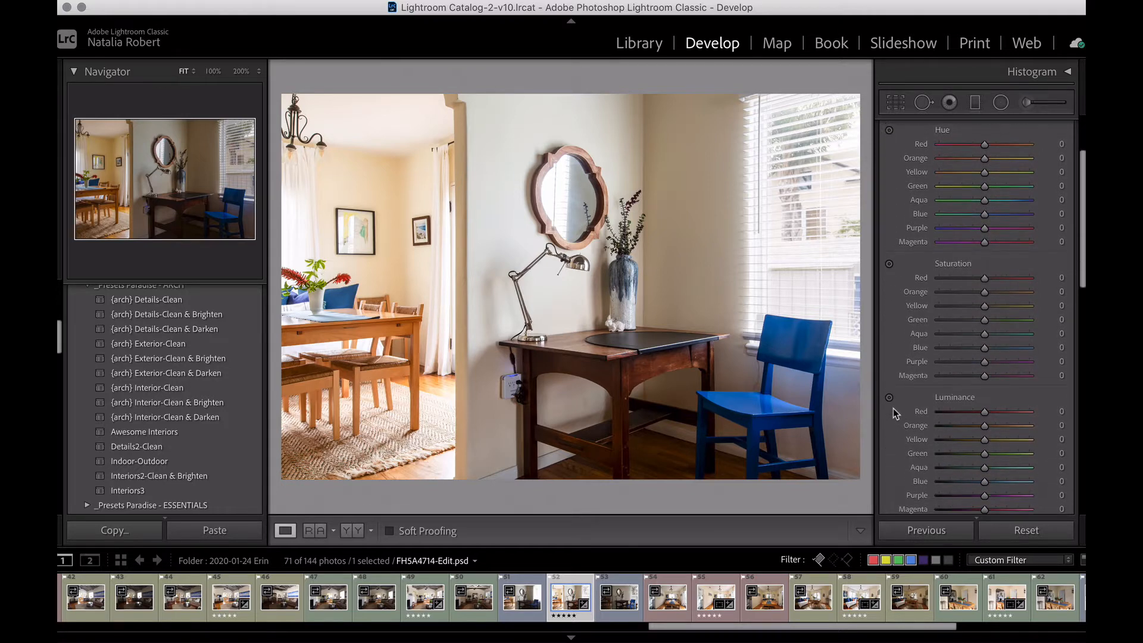
scroll(893, 408, up, 3)
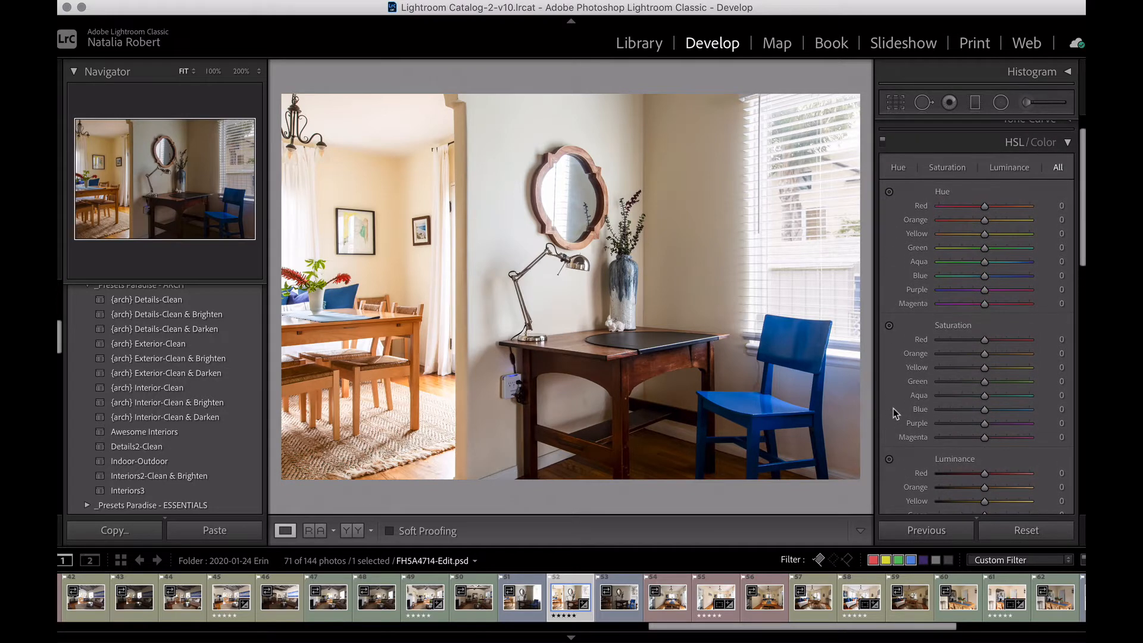
click(899, 173)
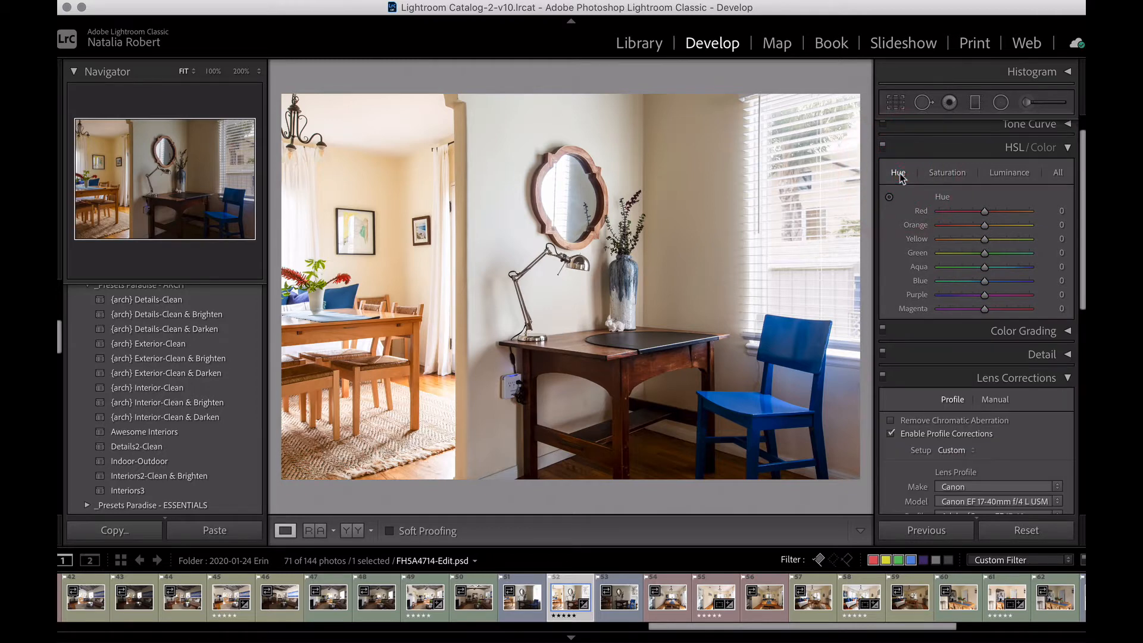
Switch to the Color view and look through the red, orange, yellow and green adjustments.
click(1047, 151)
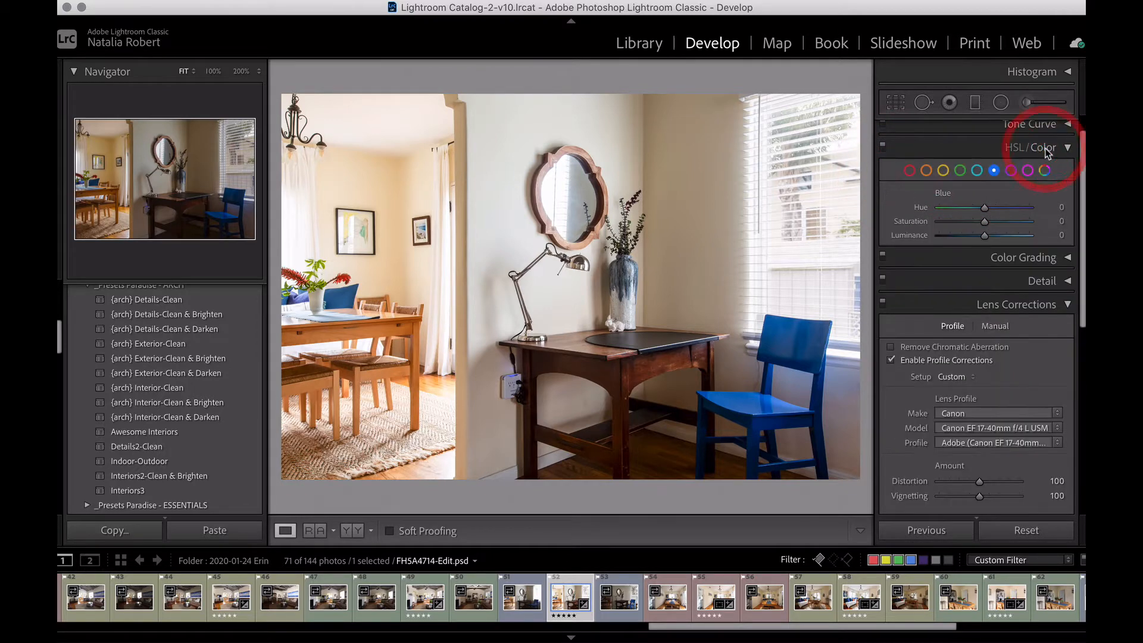
click(910, 171)
click(926, 171)
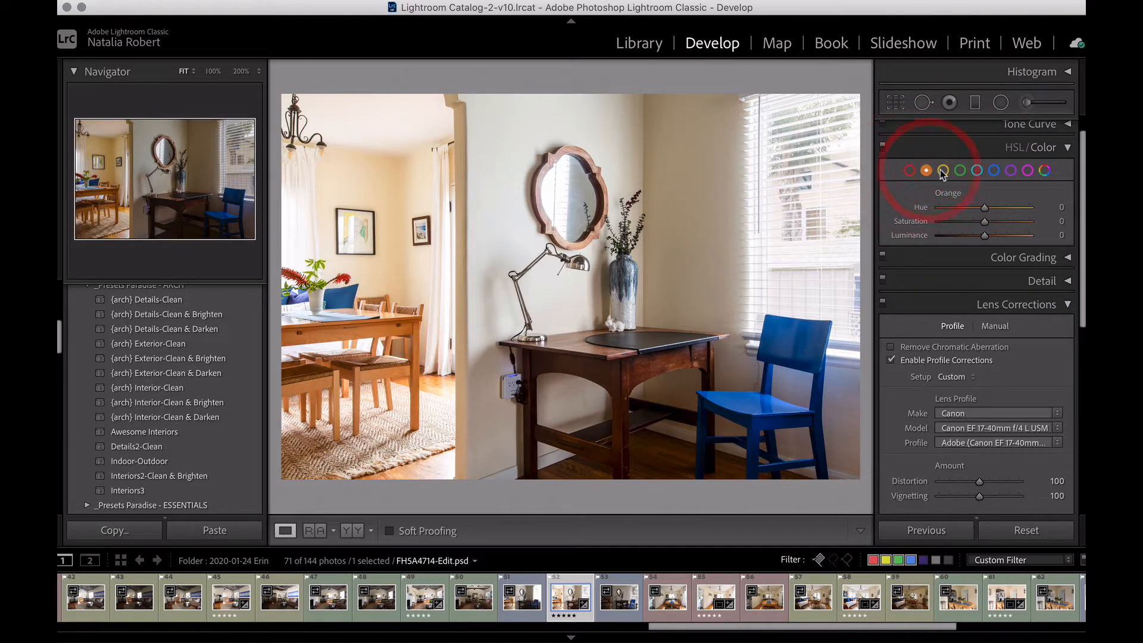
click(943, 171)
click(961, 172)
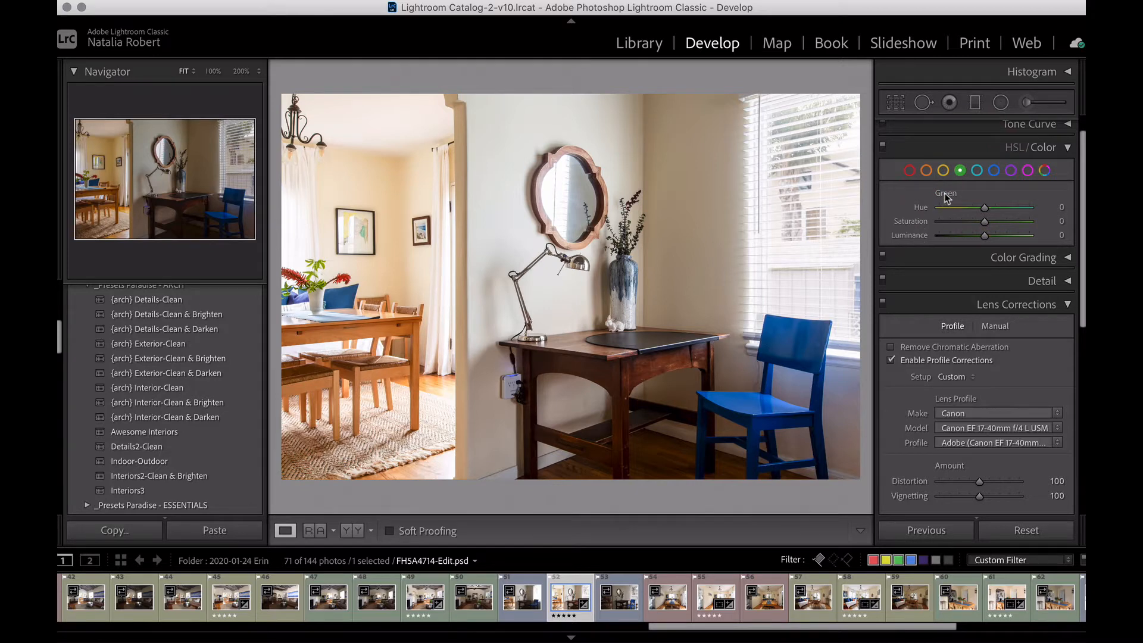
Return to the HSL view, display all Hue, Saturation and Luminance groups, and examine their color sliders.
click(1013, 147)
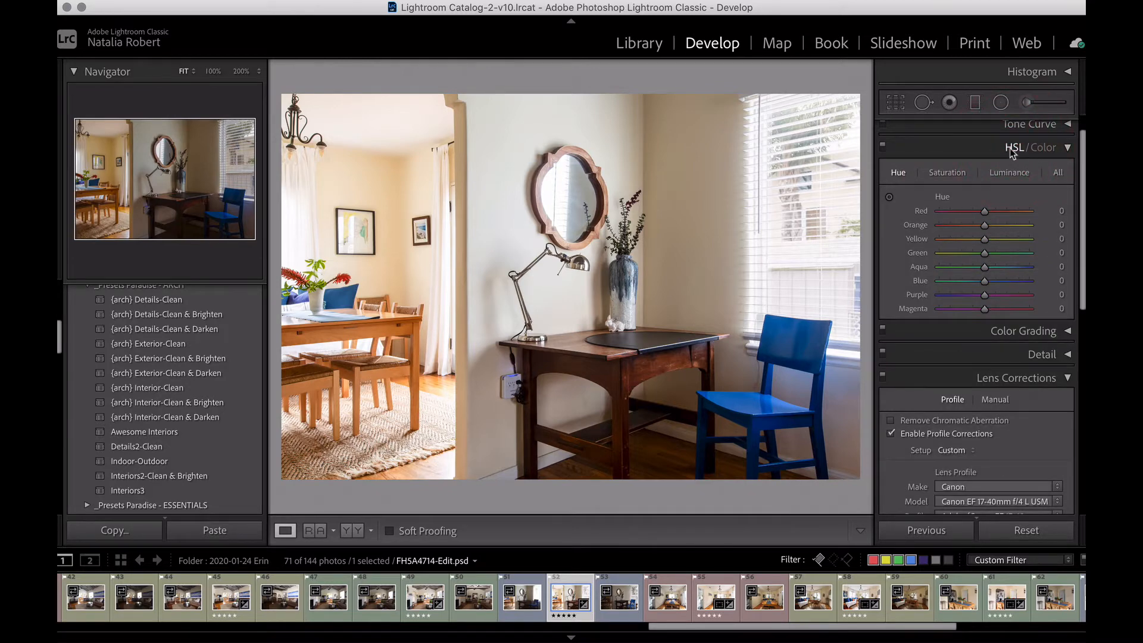
click(1058, 173)
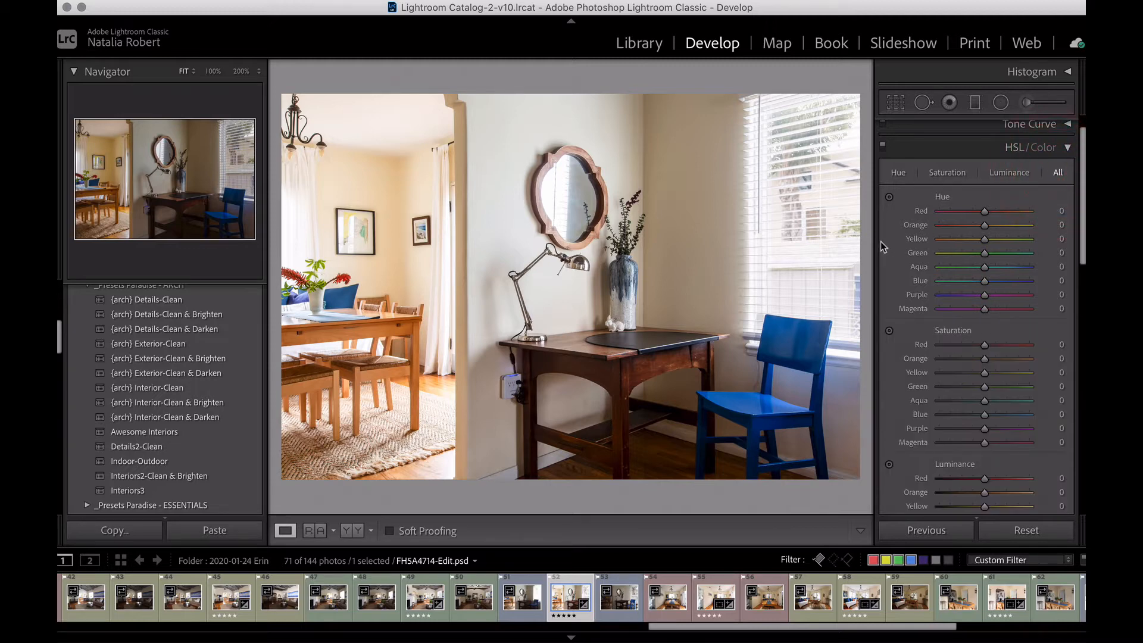
scroll(894, 241, down, 3)
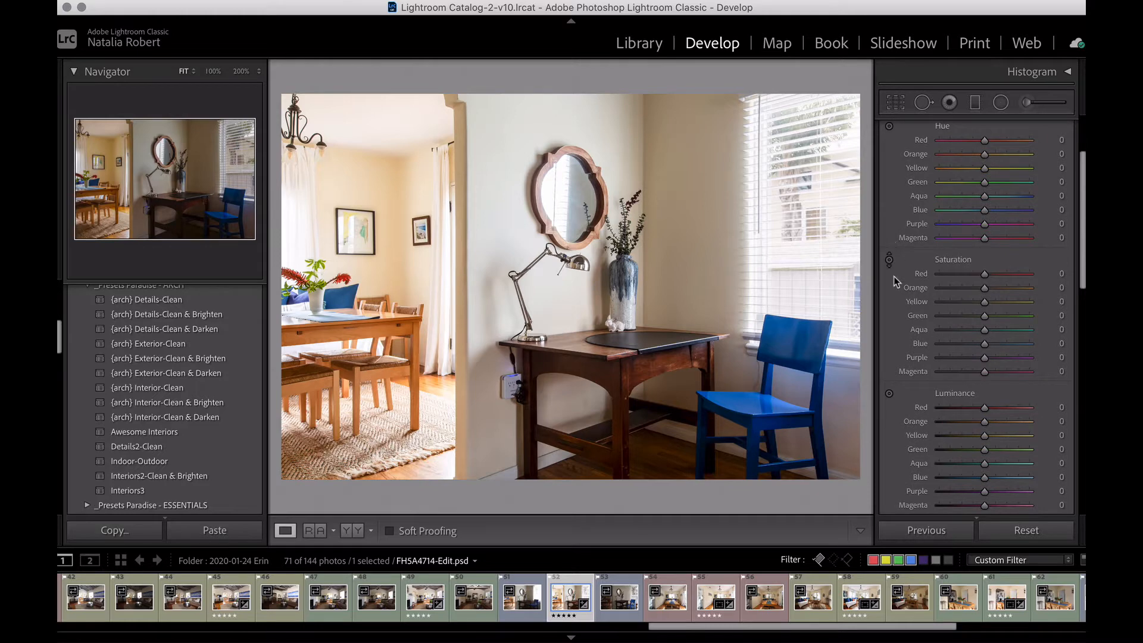
scroll(896, 310, down, 3)
scroll(896, 309, up, 2)
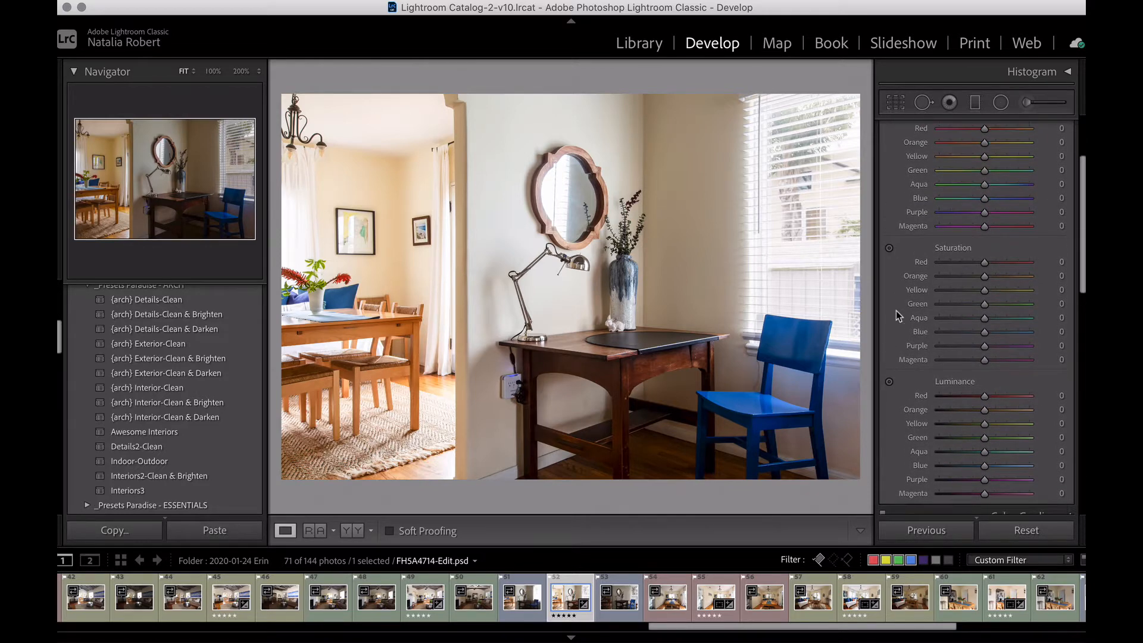
scroll(896, 315, down, 1)
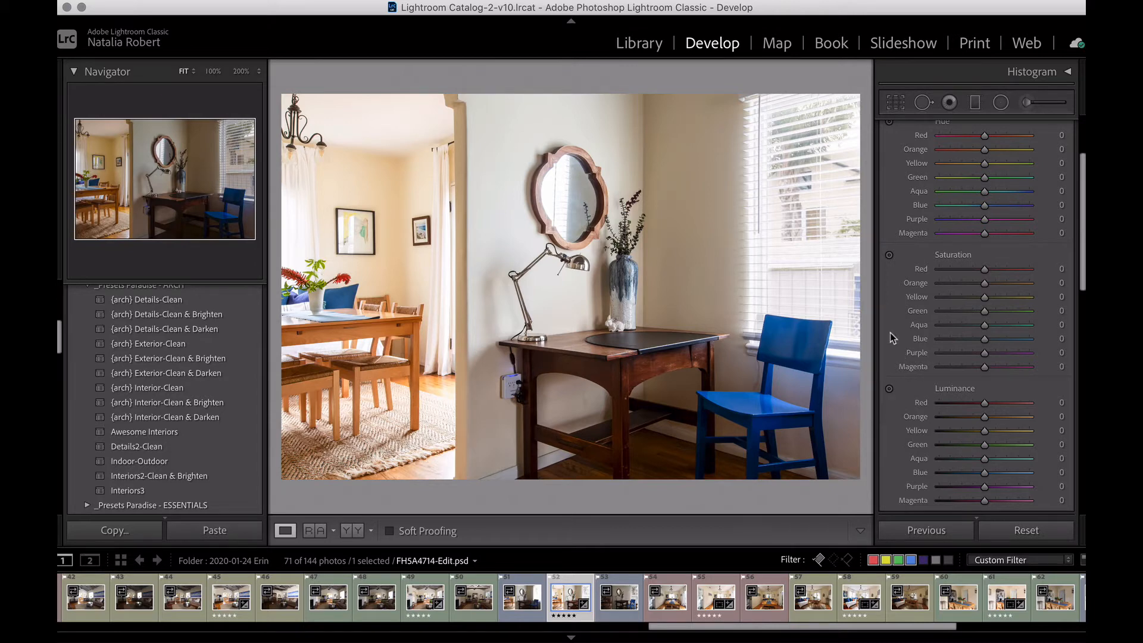
scroll(891, 333, up, 3)
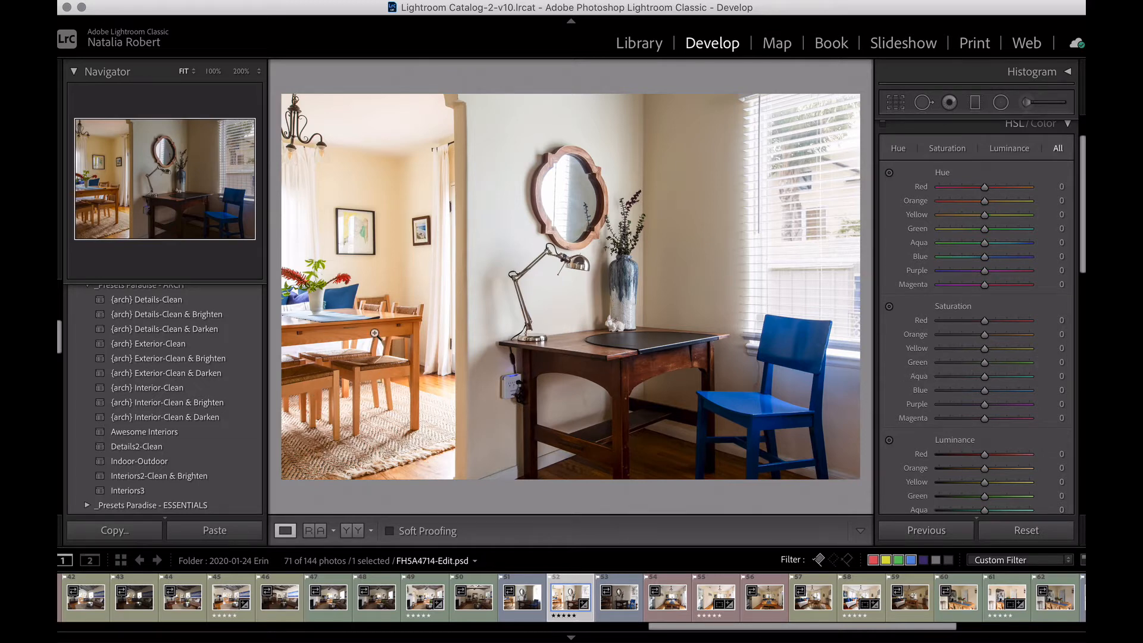
Set the orange saturation to -18 and the orange luminance to +14.
click(374, 333)
click(373, 330)
drag(986, 337, 979, 338)
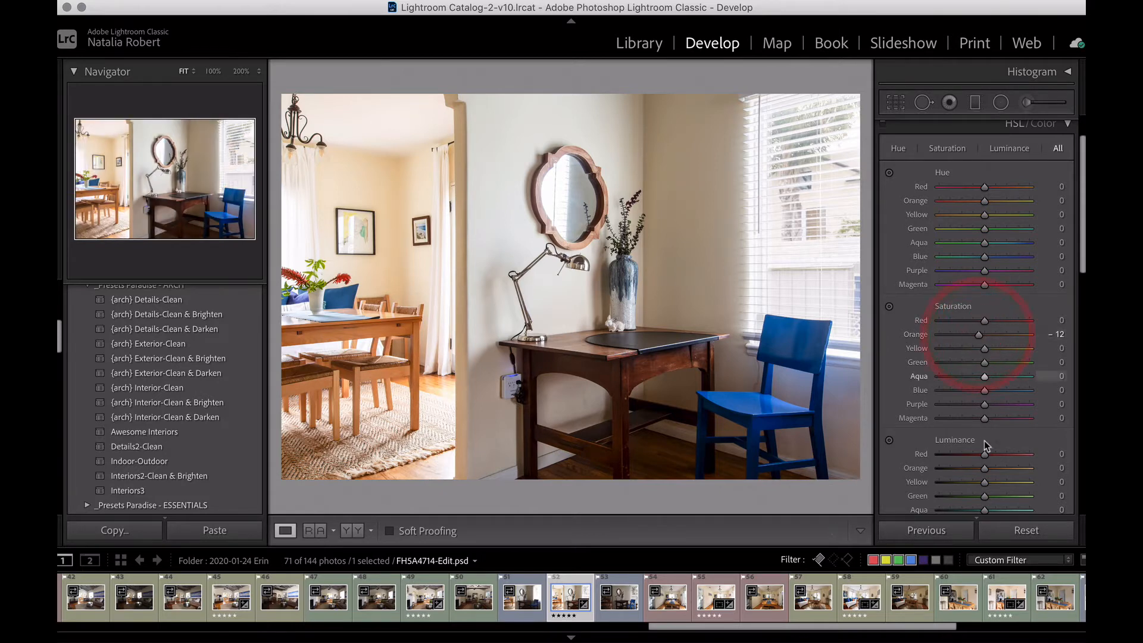
drag(984, 472, 993, 472)
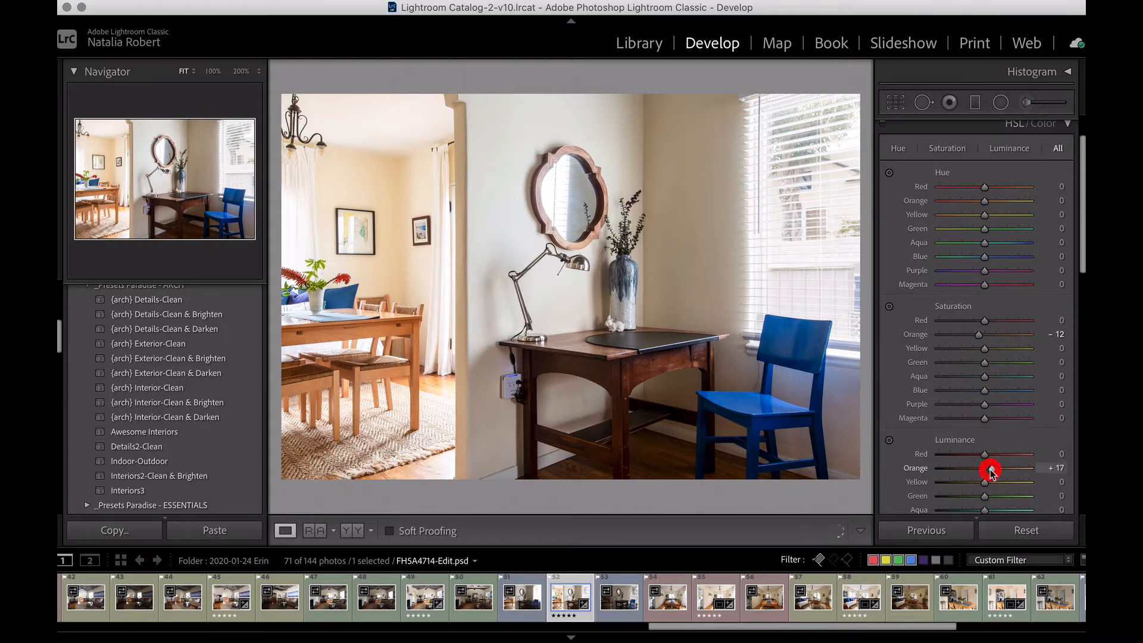
drag(979, 335, 977, 334)
drag(992, 469, 990, 468)
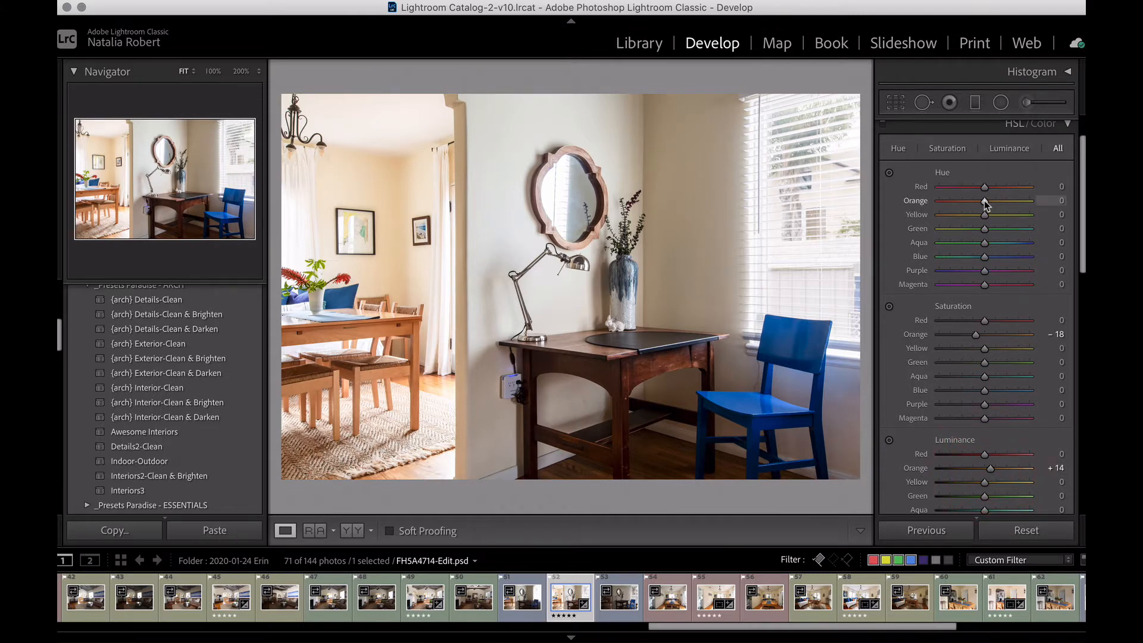
Shift the orange hue to +11 and set the yellow luminance to -8.
drag(985, 205, 990, 205)
drag(988, 201, 989, 205)
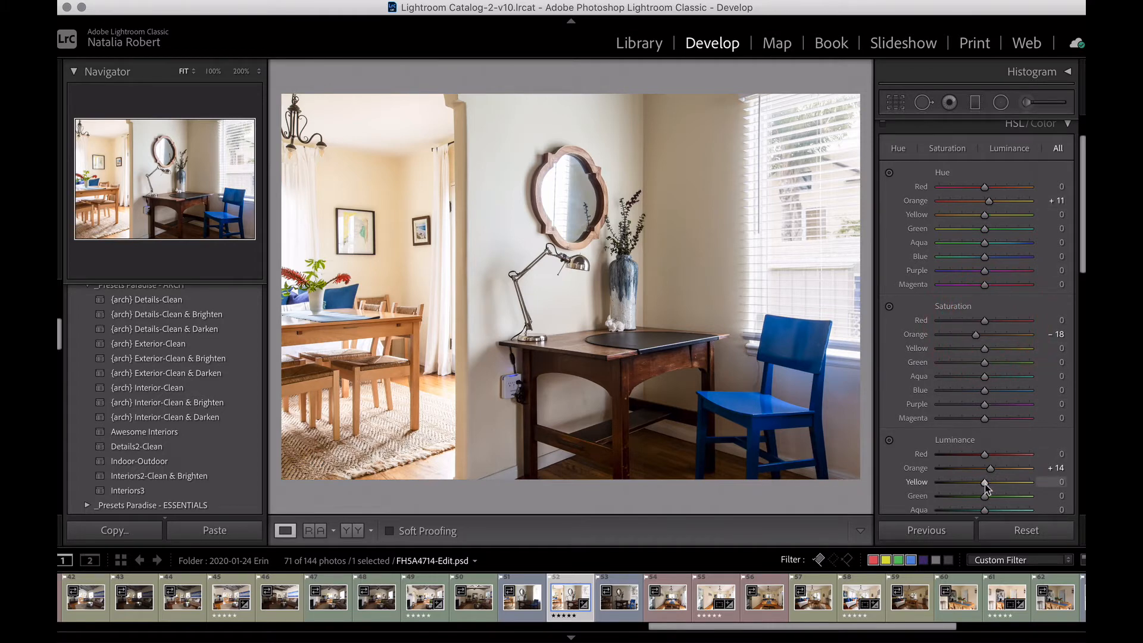
drag(986, 488, 982, 489)
click(981, 484)
Switch the HSL adjustments off and on twice to compare the photo before and after.
scroll(895, 223, up, 1)
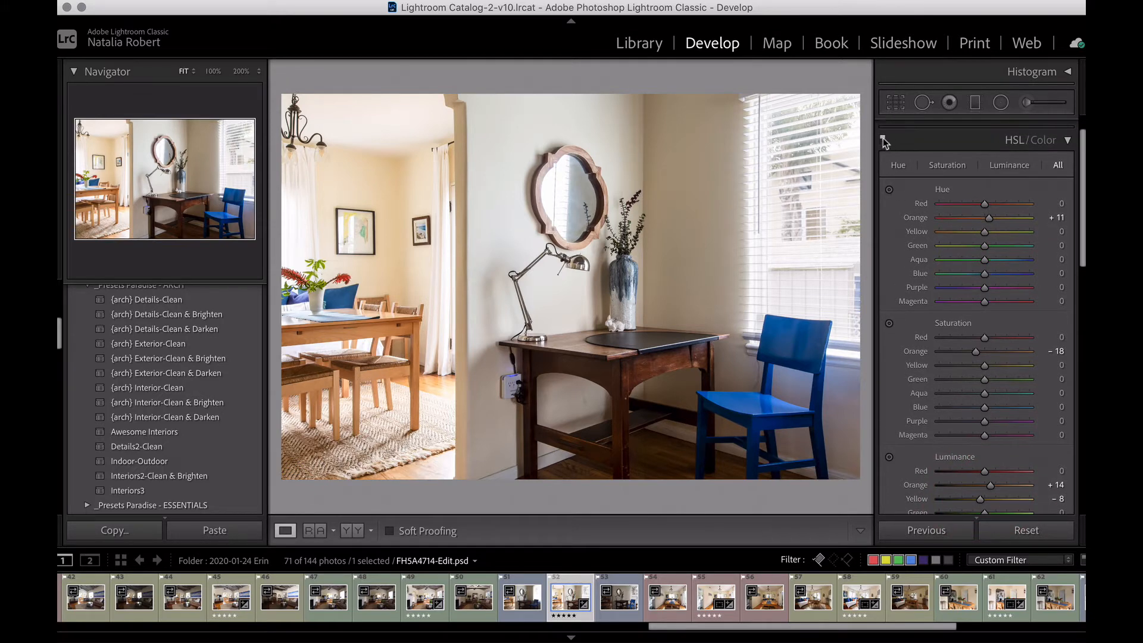
click(884, 140)
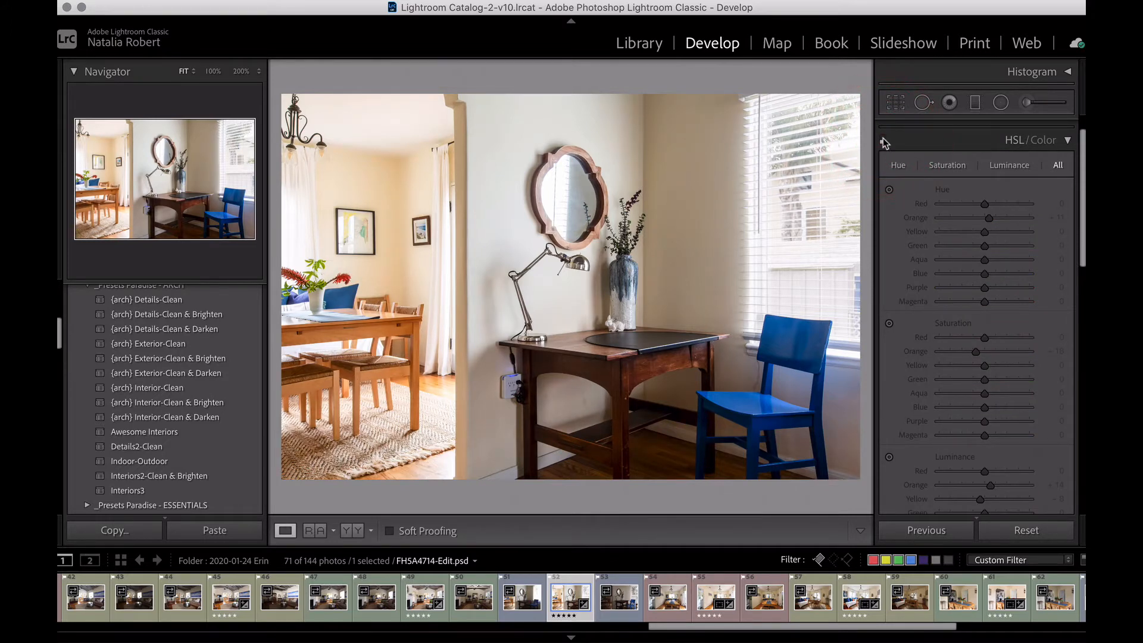
click(884, 140)
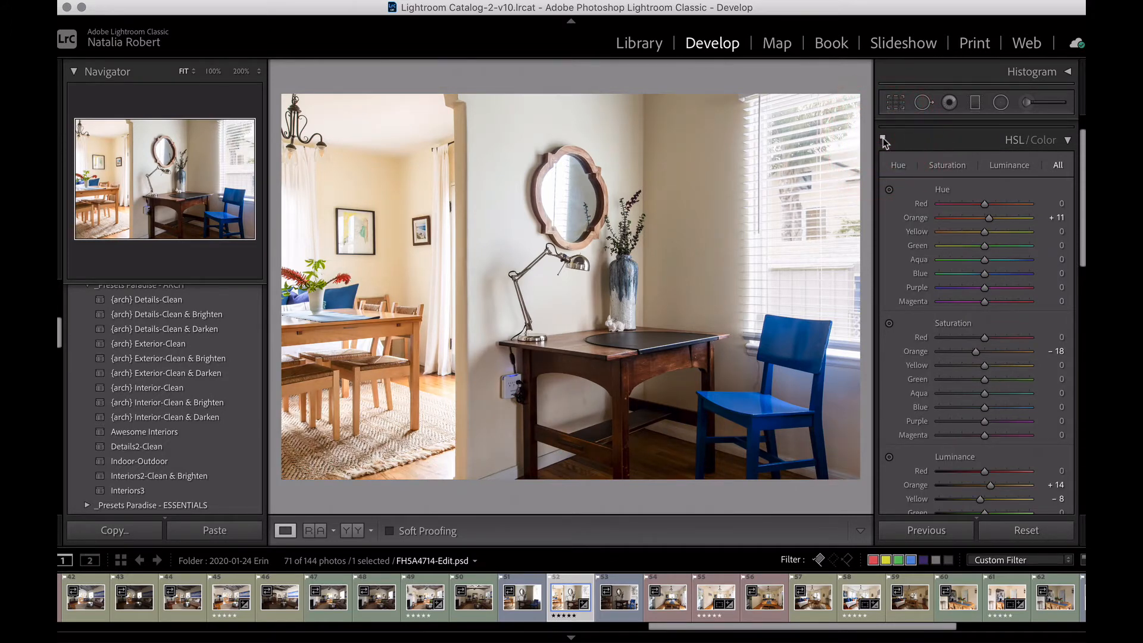
click(884, 140)
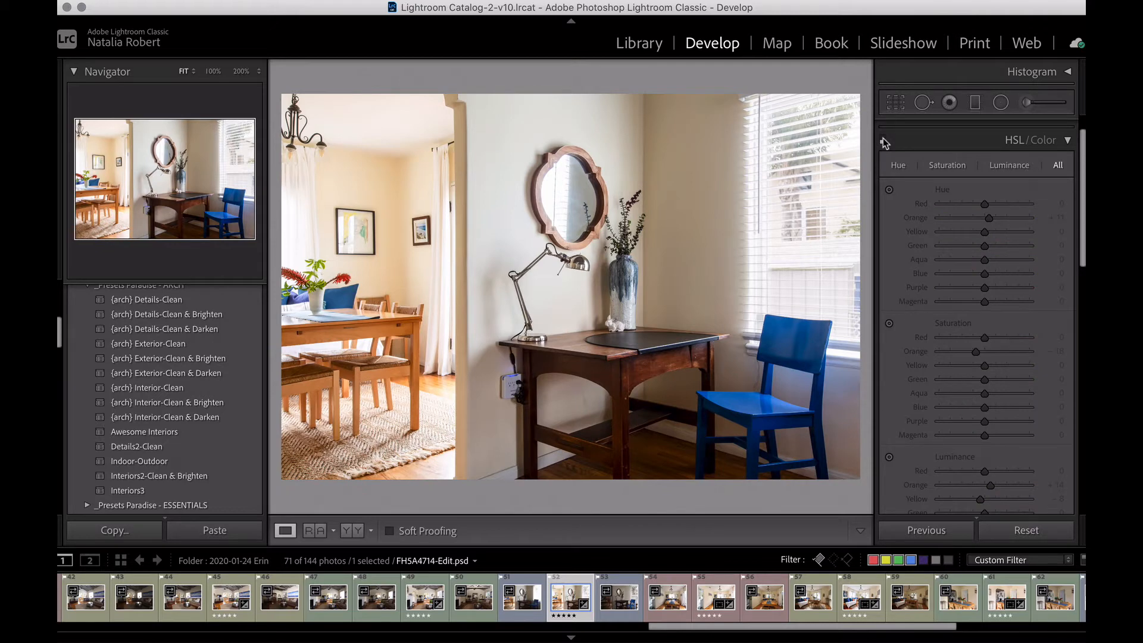
click(883, 140)
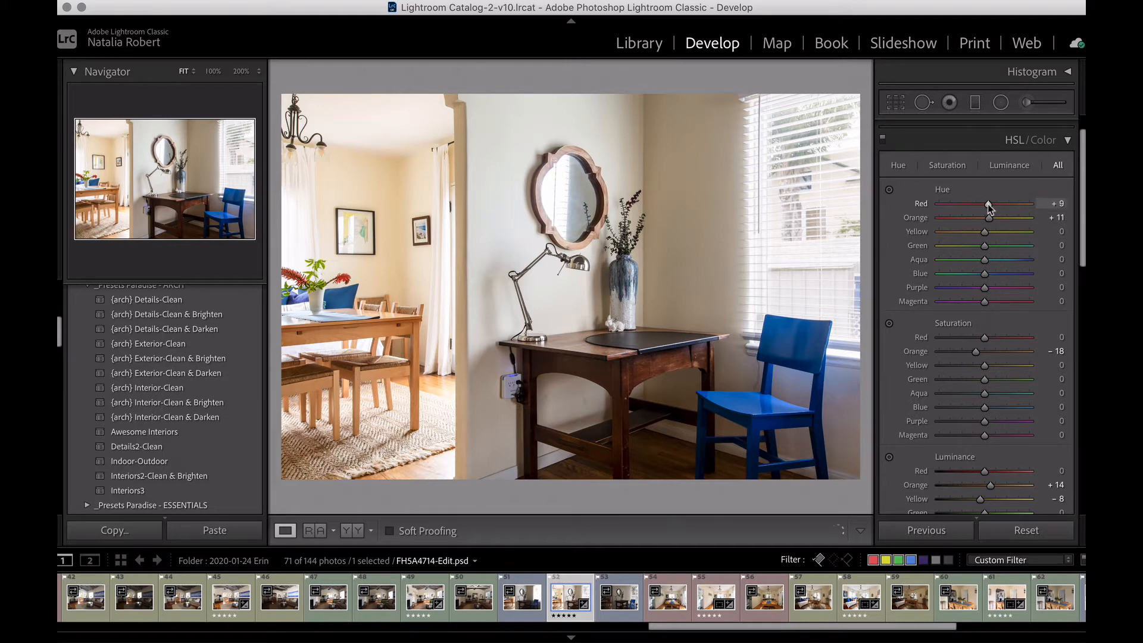
Set the red hue to +11 and the blue saturation to -7.
drag(986, 206, 989, 206)
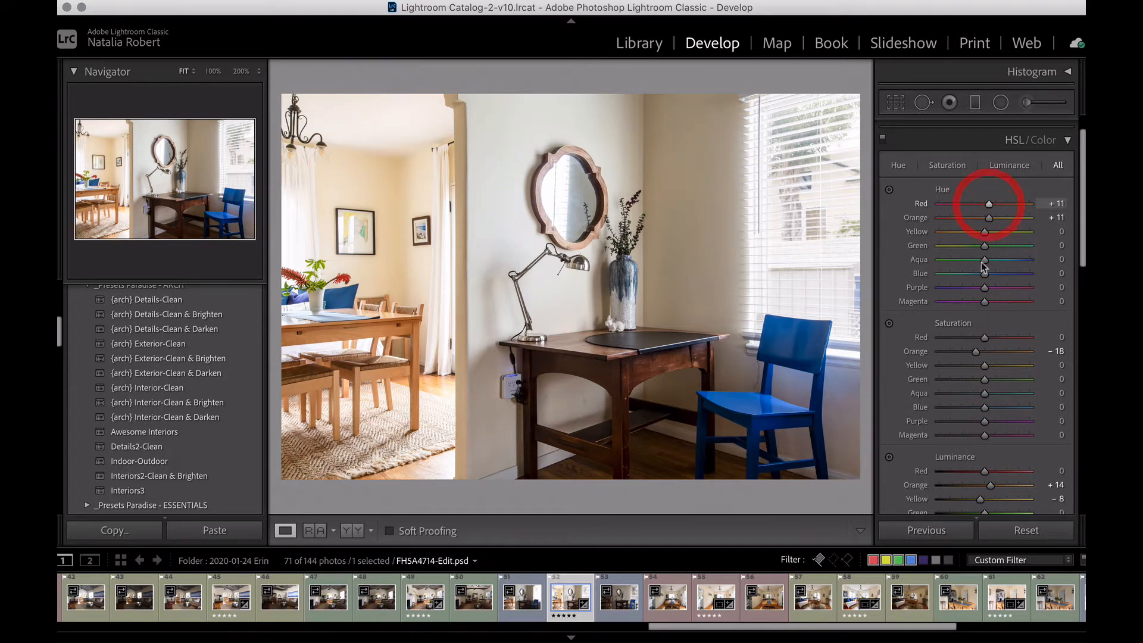
scroll(963, 395, down, 3)
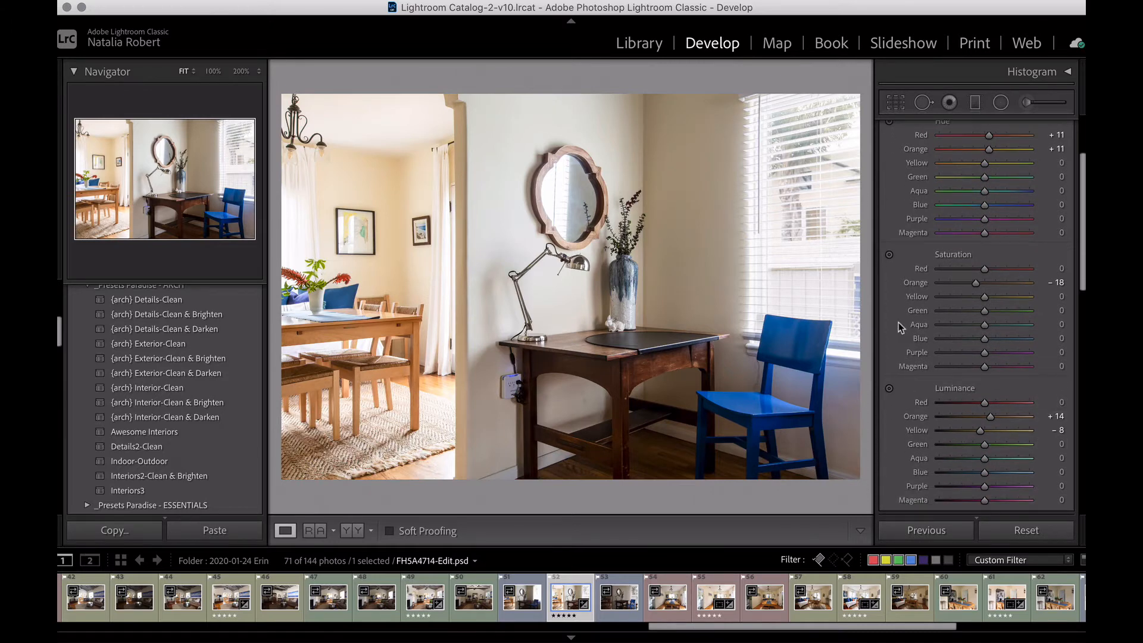
drag(985, 338, 981, 339)
click(981, 338)
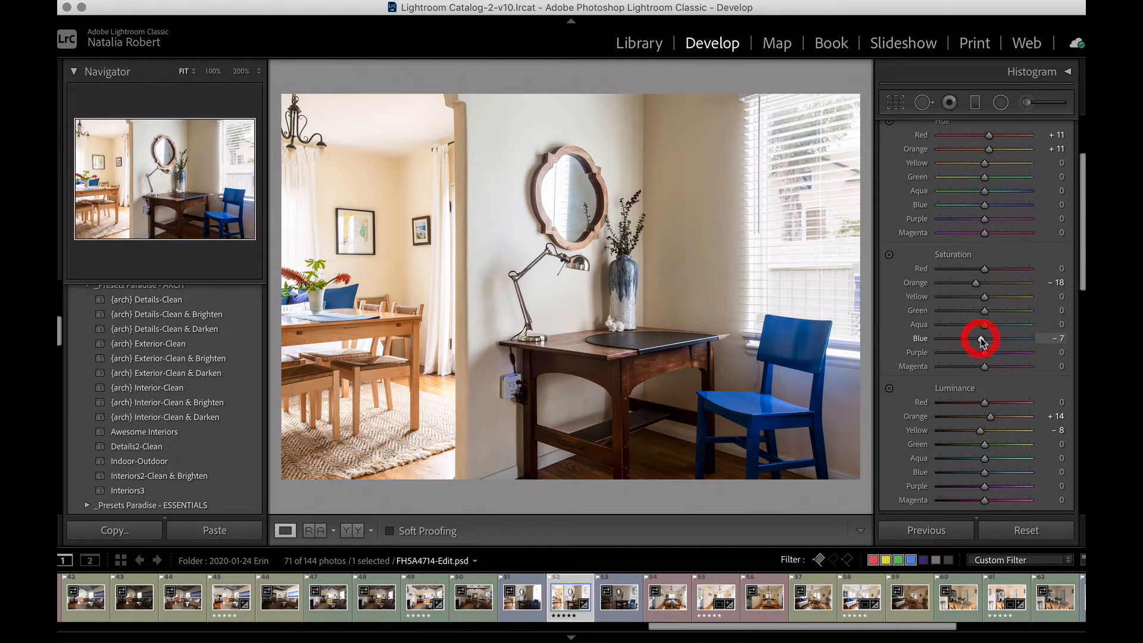
click(981, 339)
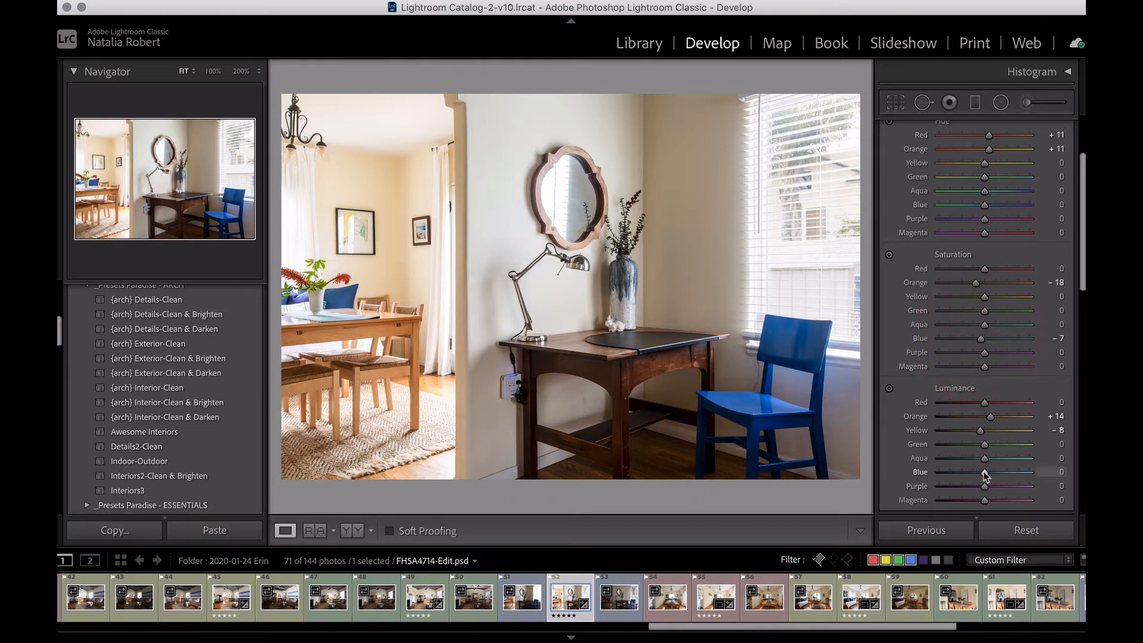
Try a much darker blue on the chair, then settle the blue luminance at -9.
drag(985, 472, 981, 476)
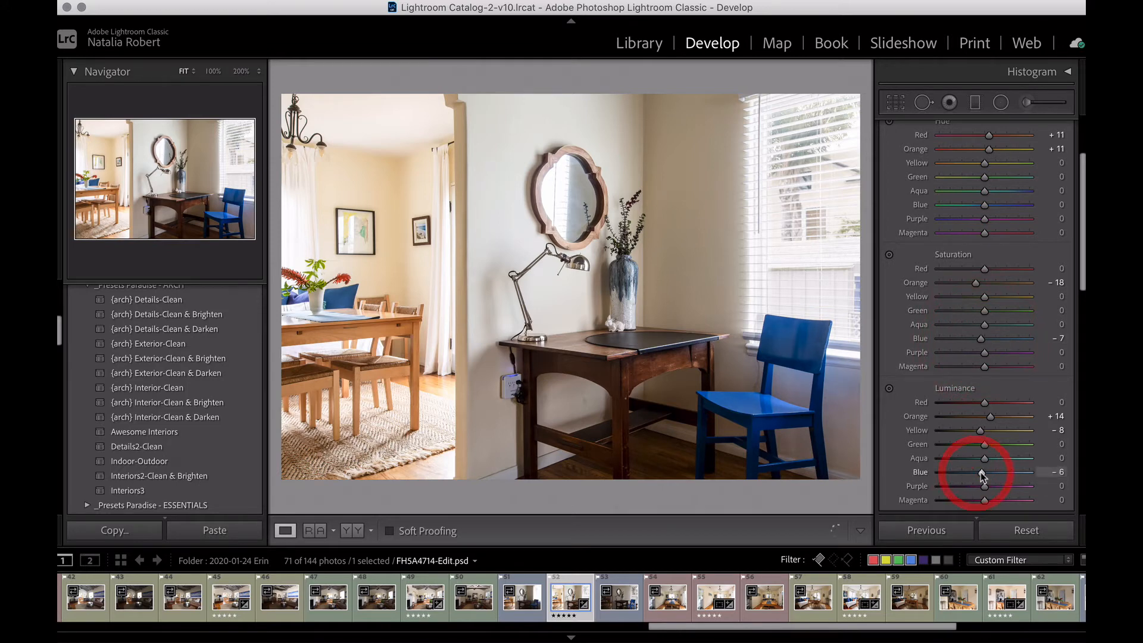
mouse_move(981, 477)
mouse_down()
mouse_move(957, 473)
mouse_move(1004, 474)
mouse_move(969, 474)
mouse_up()
click(780, 412)
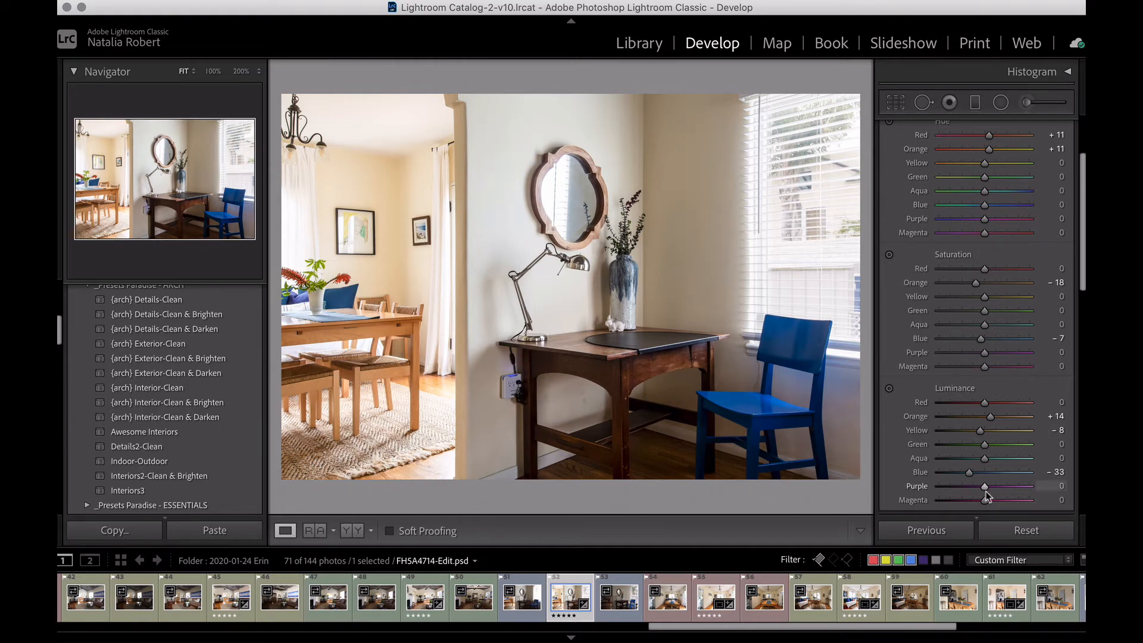
mouse_move(970, 472)
mouse_down()
mouse_move(1005, 473)
mouse_move(984, 474)
mouse_up()
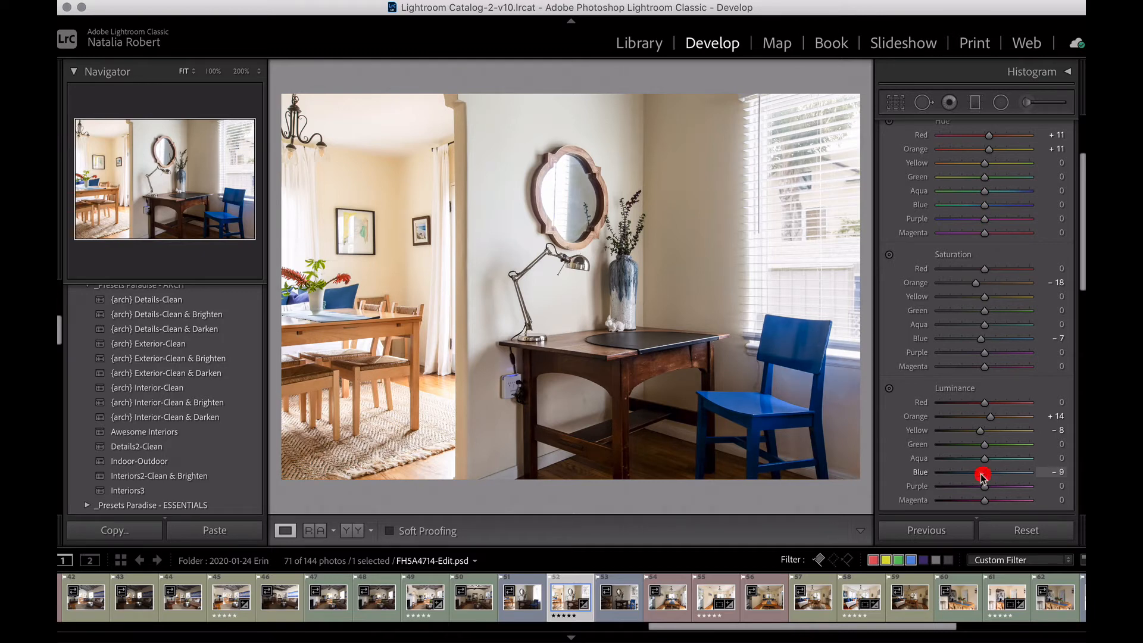
drag(983, 475, 981, 473)
Reduce the orange saturation further to -27.
scroll(899, 319, up, 2)
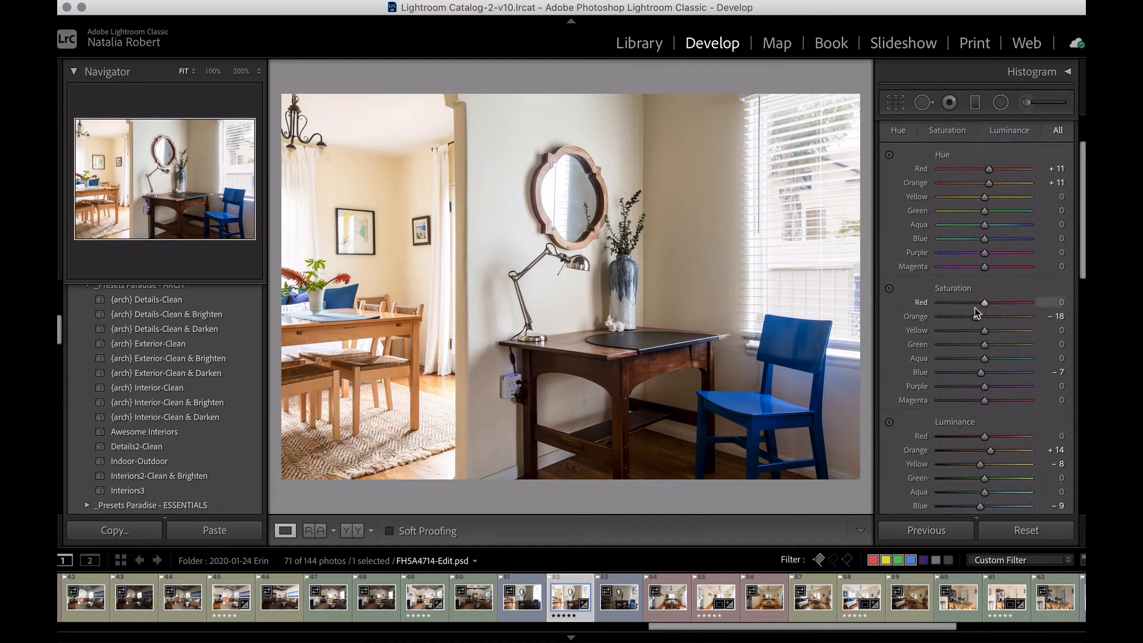
drag(975, 317, 971, 318)
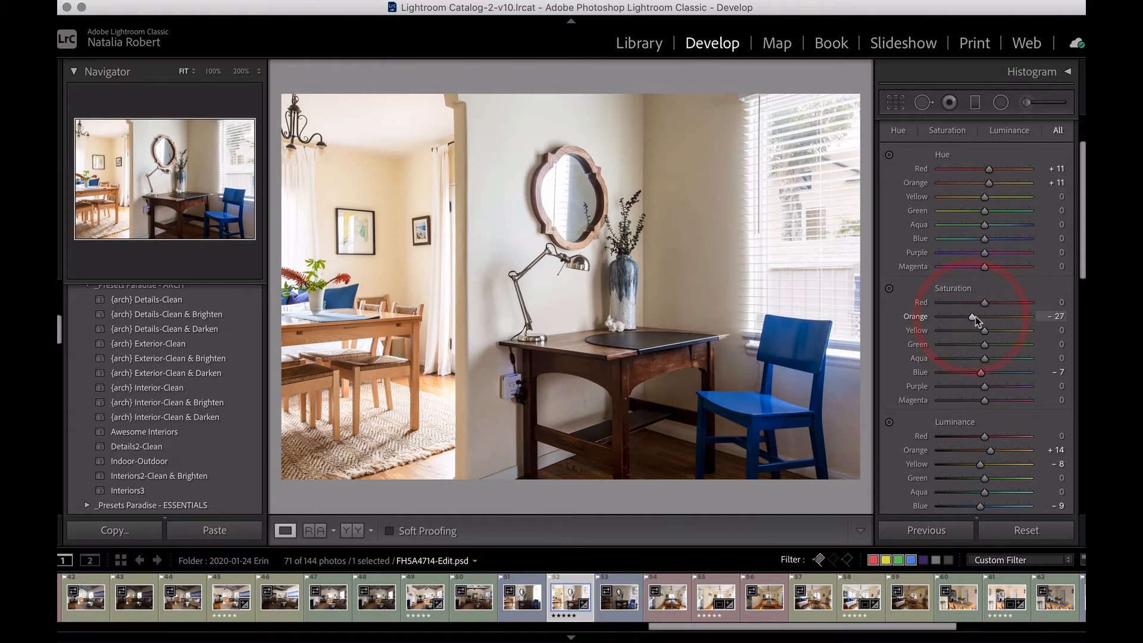
Set the red saturation to -1 and switch the HSL adjustments off and on twice to compare the photo.
drag(984, 305, 984, 306)
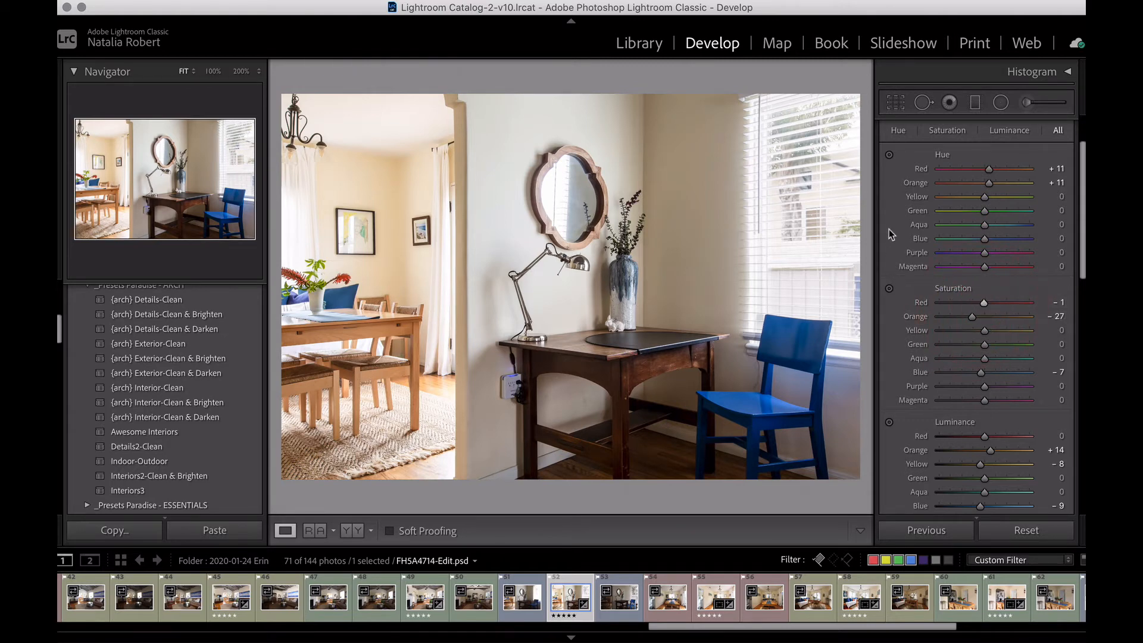
scroll(889, 230, up, 2)
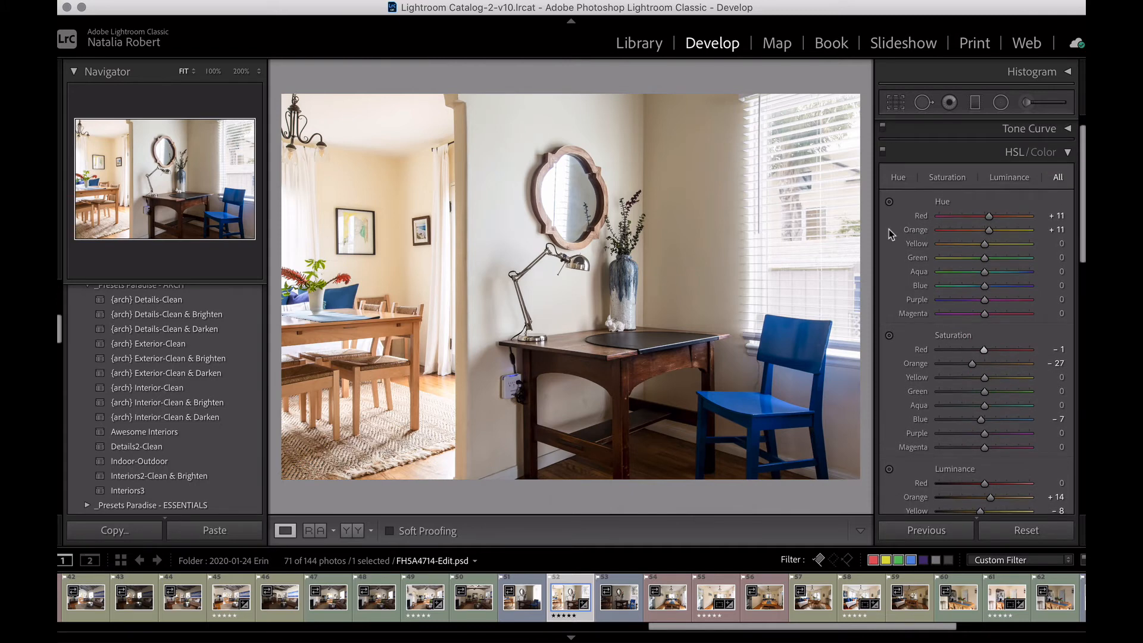
click(883, 153)
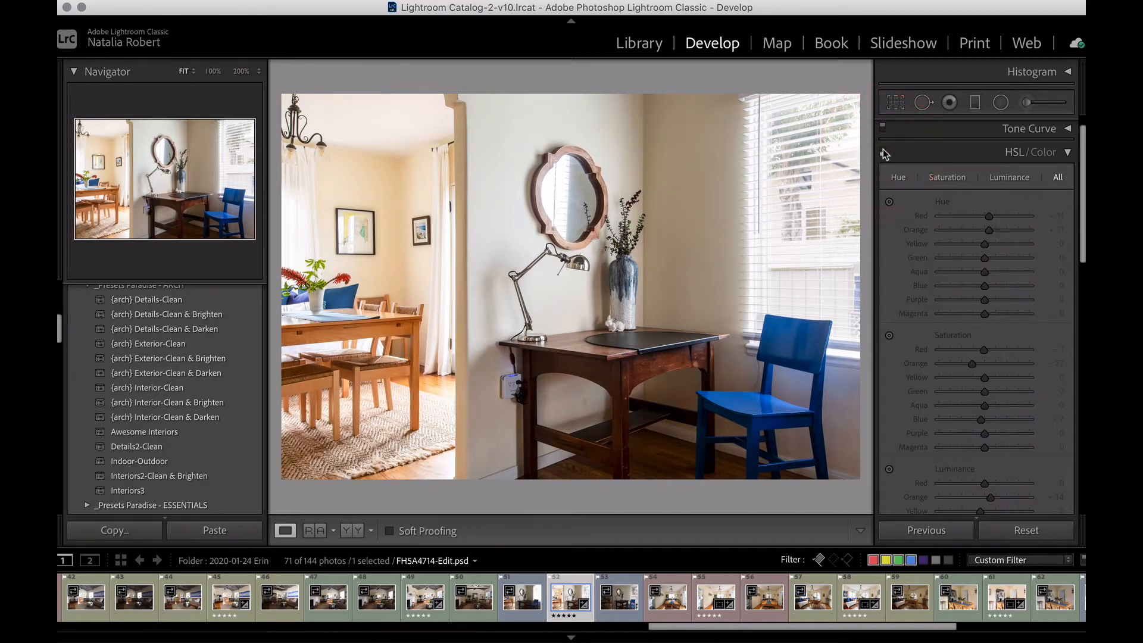
click(884, 153)
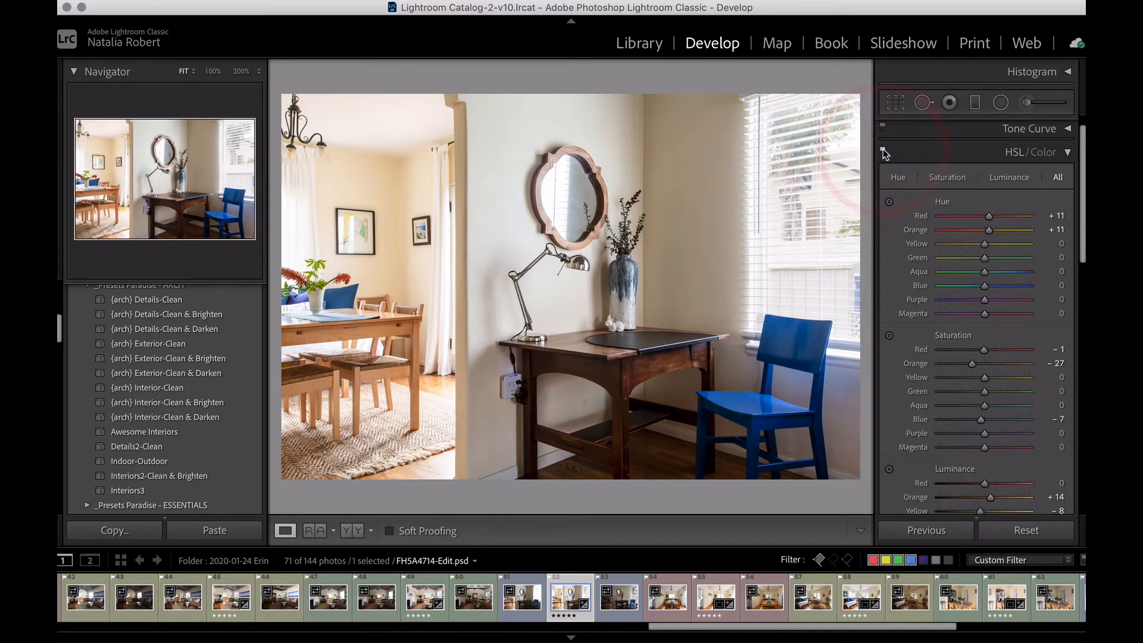
click(884, 153)
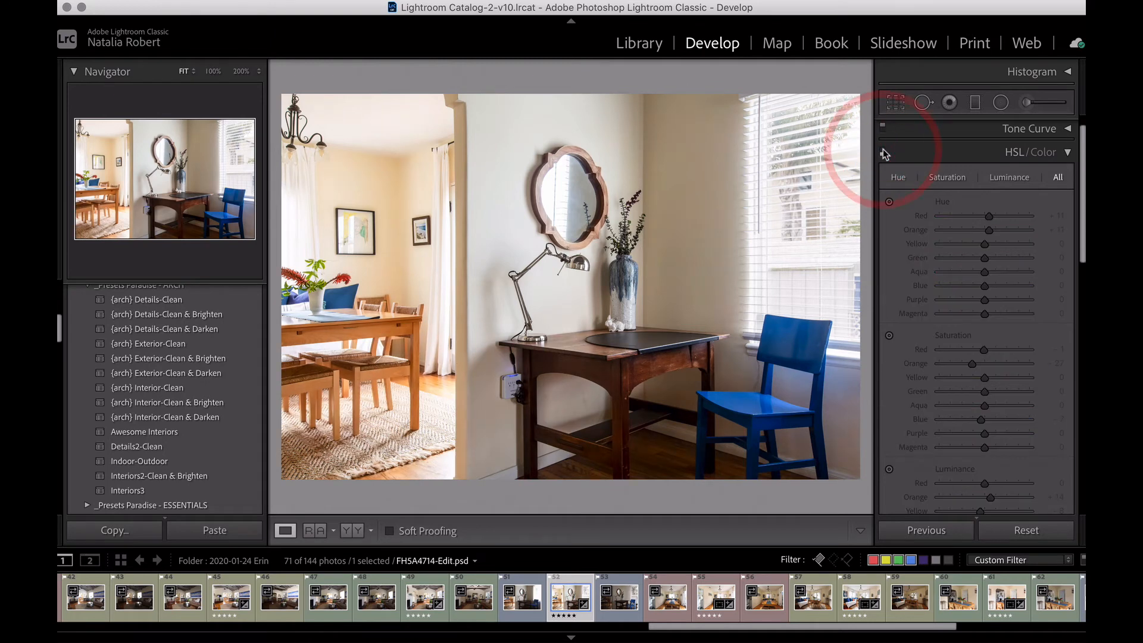
click(883, 153)
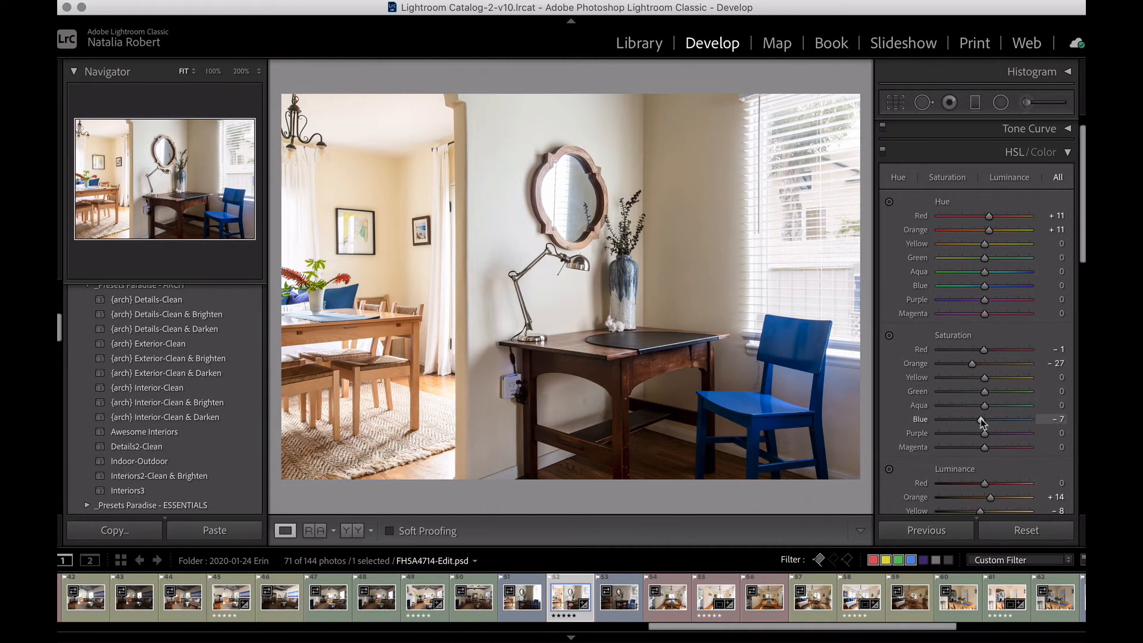
Try a blue saturation of -53, inspect the small framed beach picture up close, and settle the blue saturation at -8.
drag(982, 422, 960, 420)
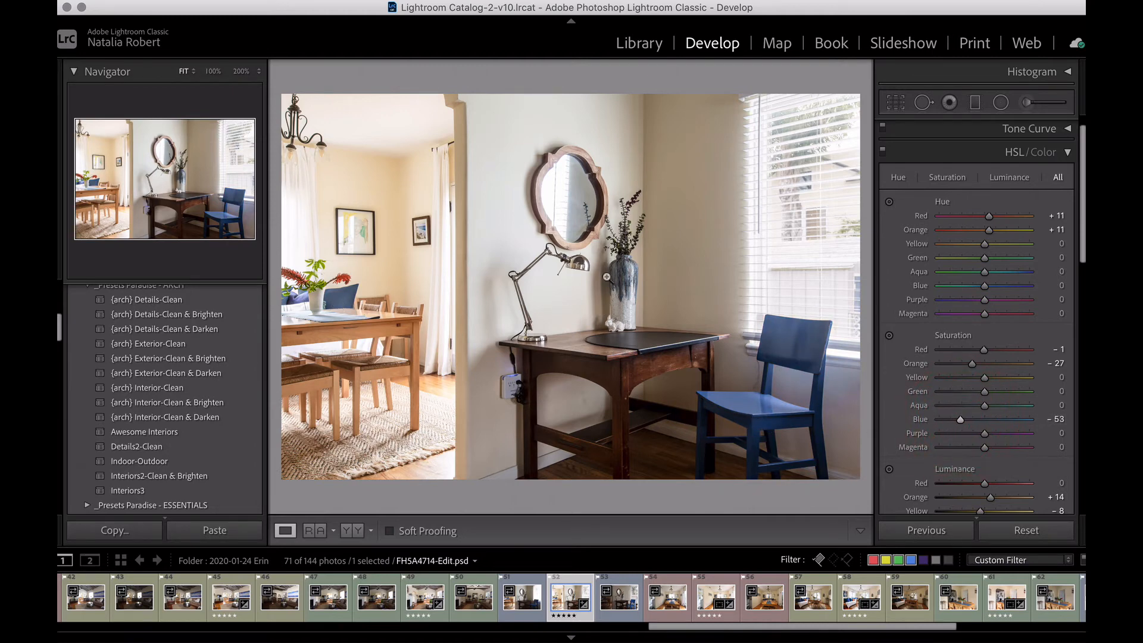
click(421, 229)
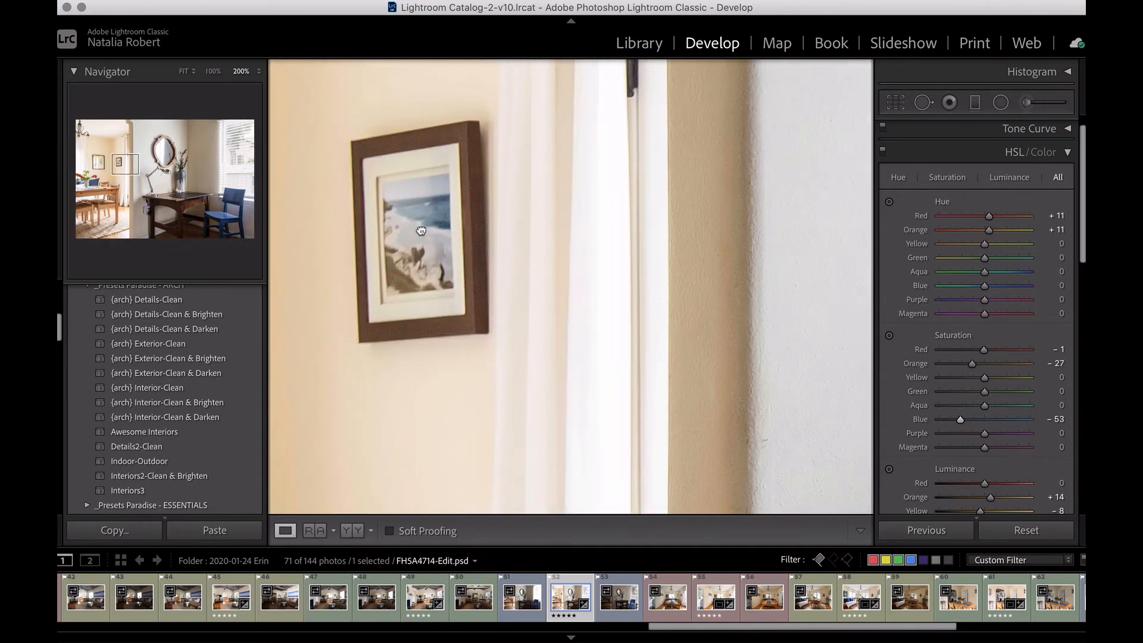
click(421, 229)
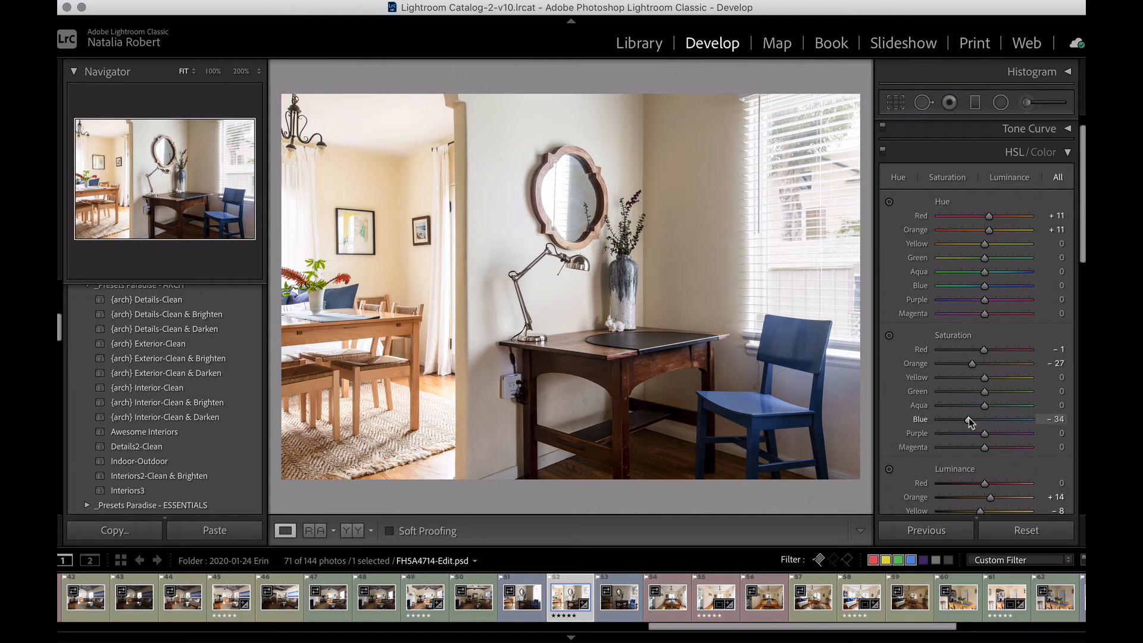
drag(969, 419, 981, 422)
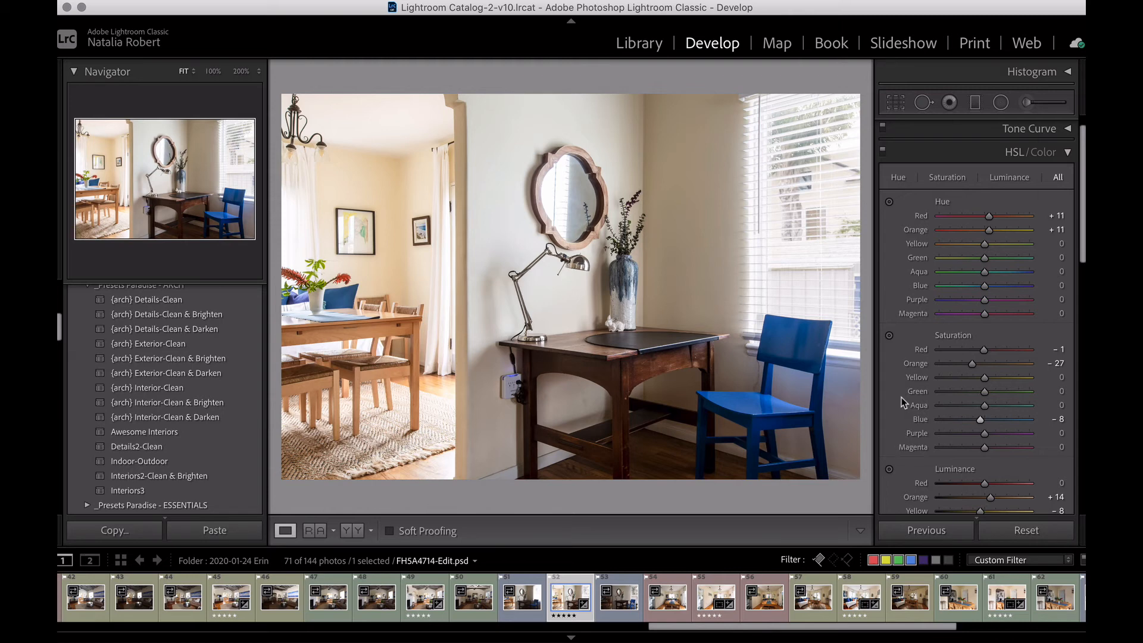
Expand the Basic adjustments and briefly view the Adjustment Brush settings before leaving the brush.
scroll(901, 398, up, 2)
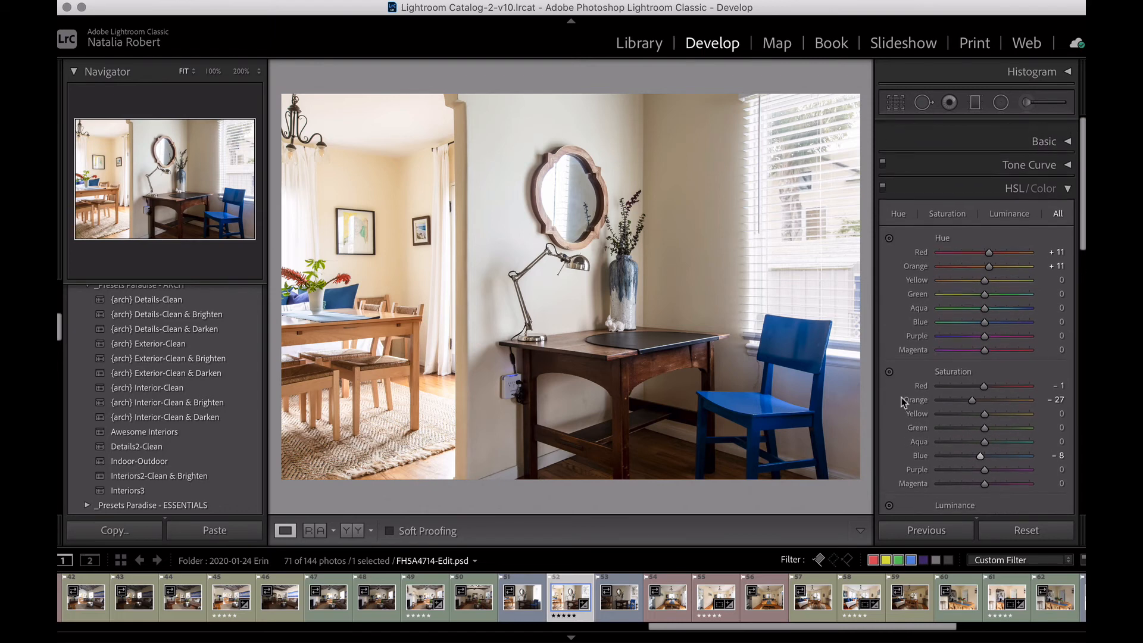
click(1058, 129)
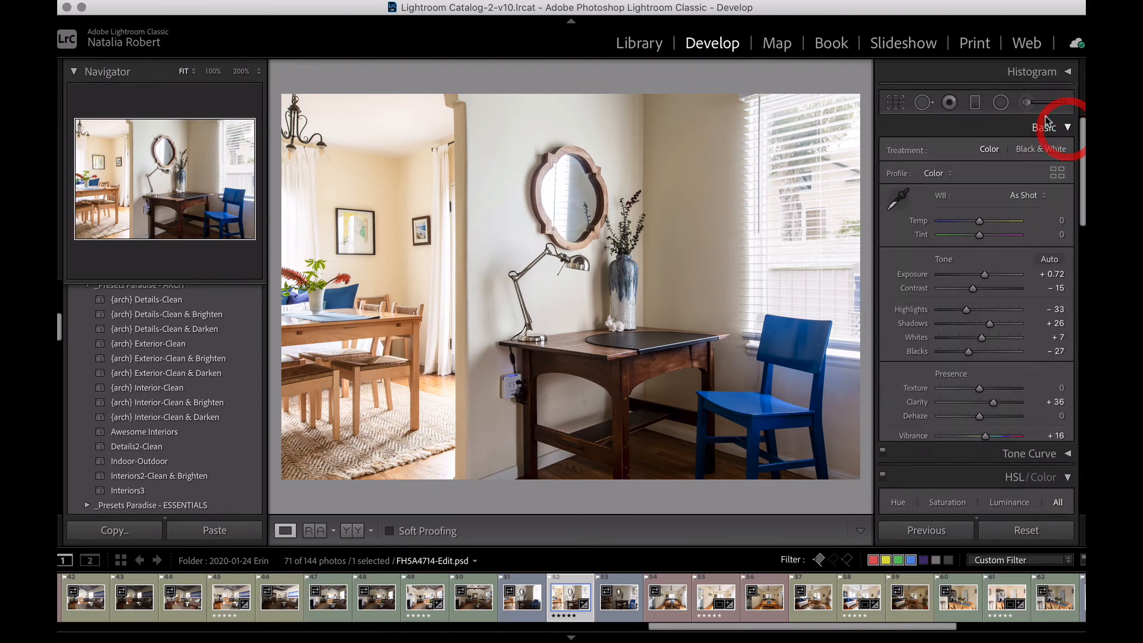
click(1028, 104)
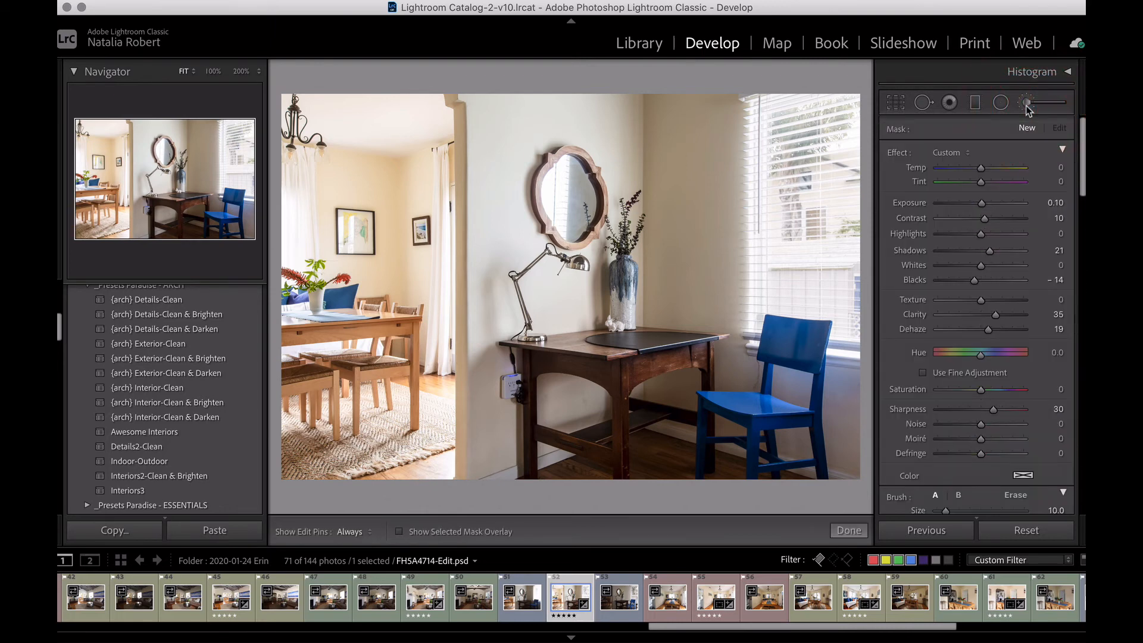
click(1027, 105)
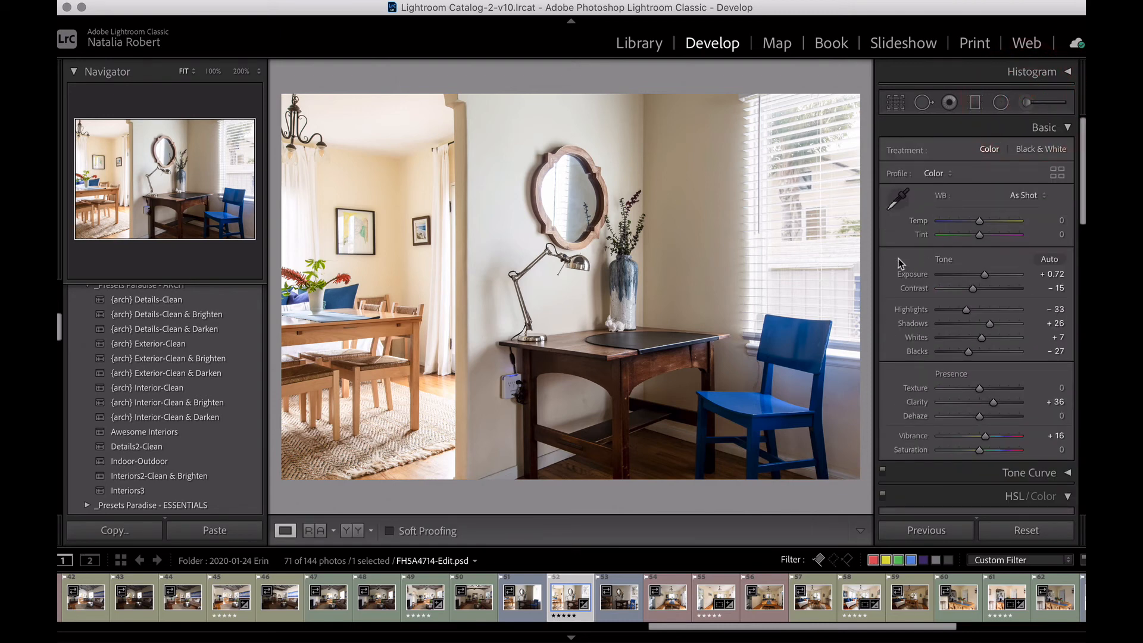
Review the hue, saturation and luminance values, and toggle the HSL adjustments off and on twice for a before-and-after comparison.
scroll(899, 258, down, 10)
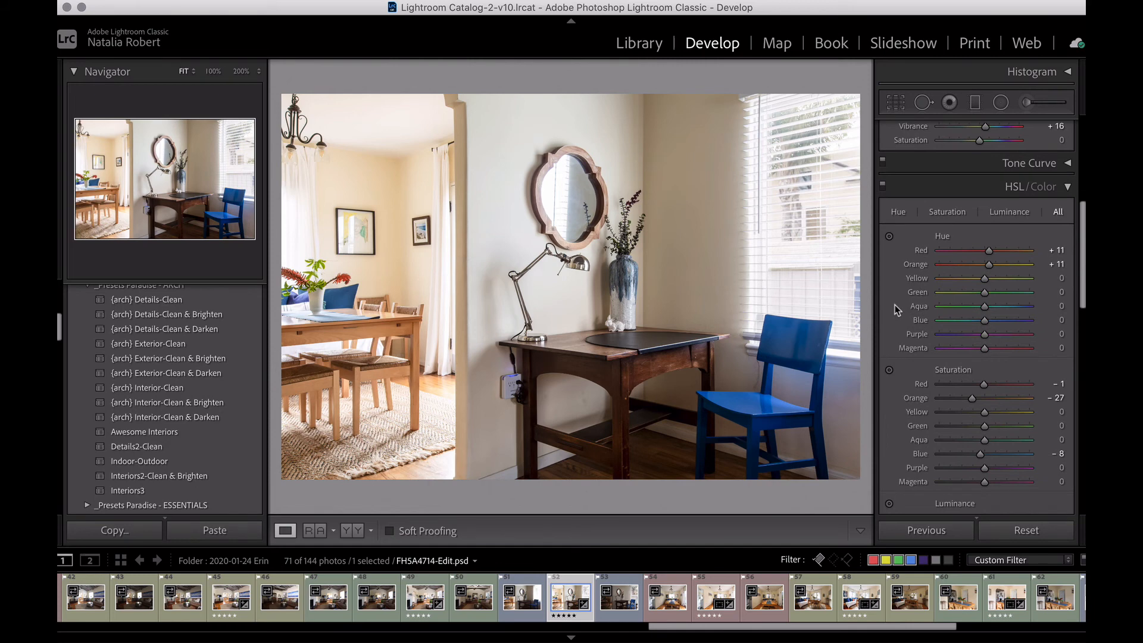
scroll(895, 304, down, 5)
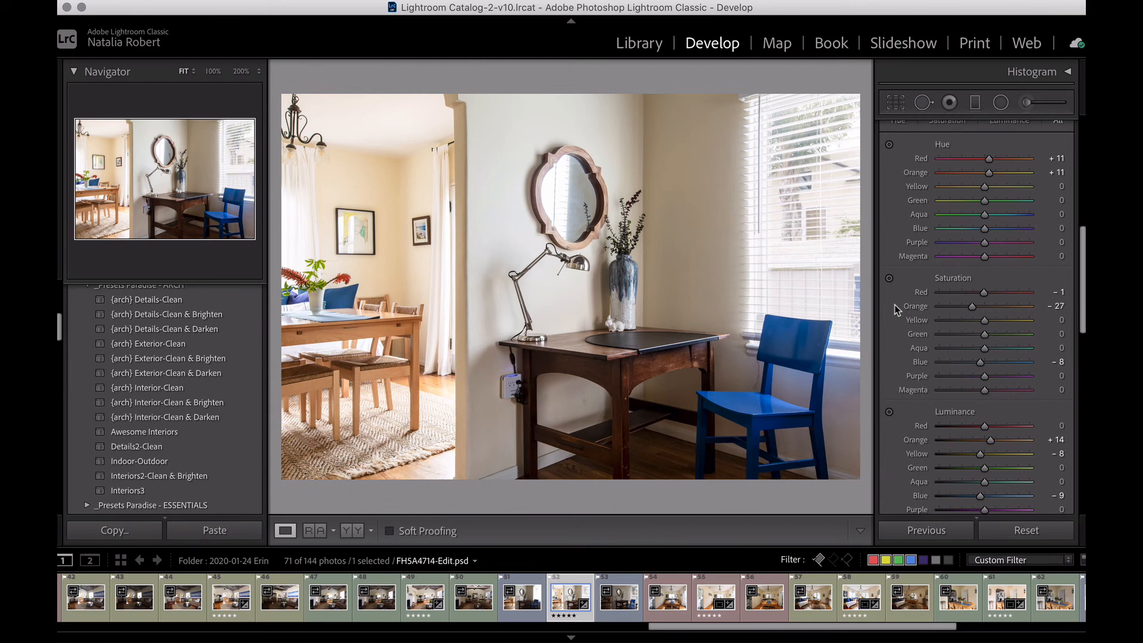
scroll(895, 308, up, 1)
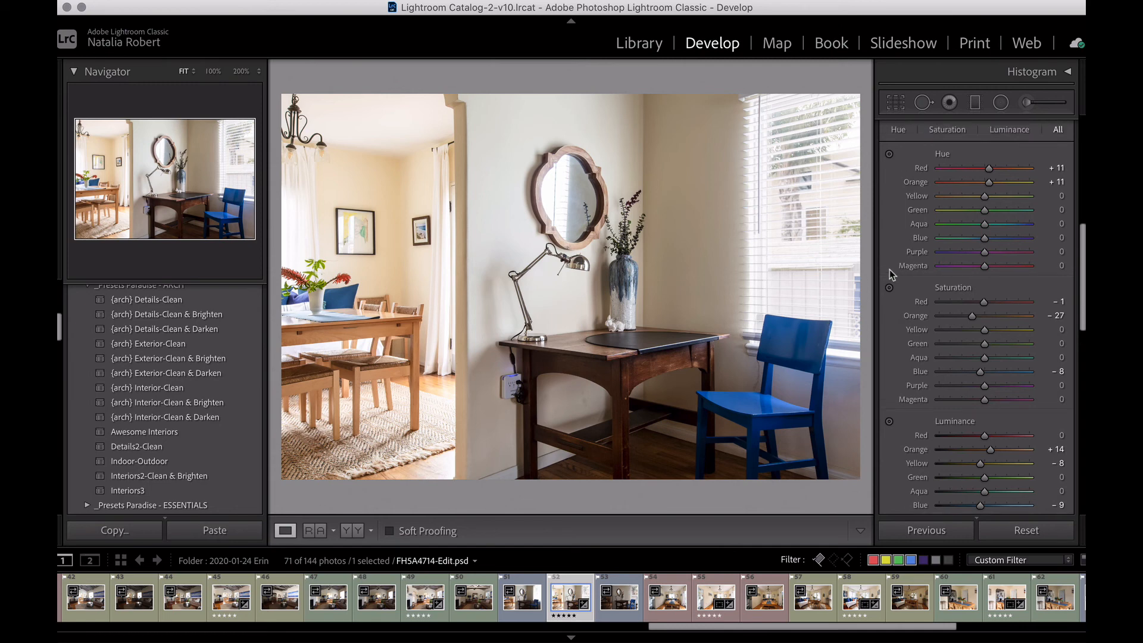
scroll(890, 269, up, 4)
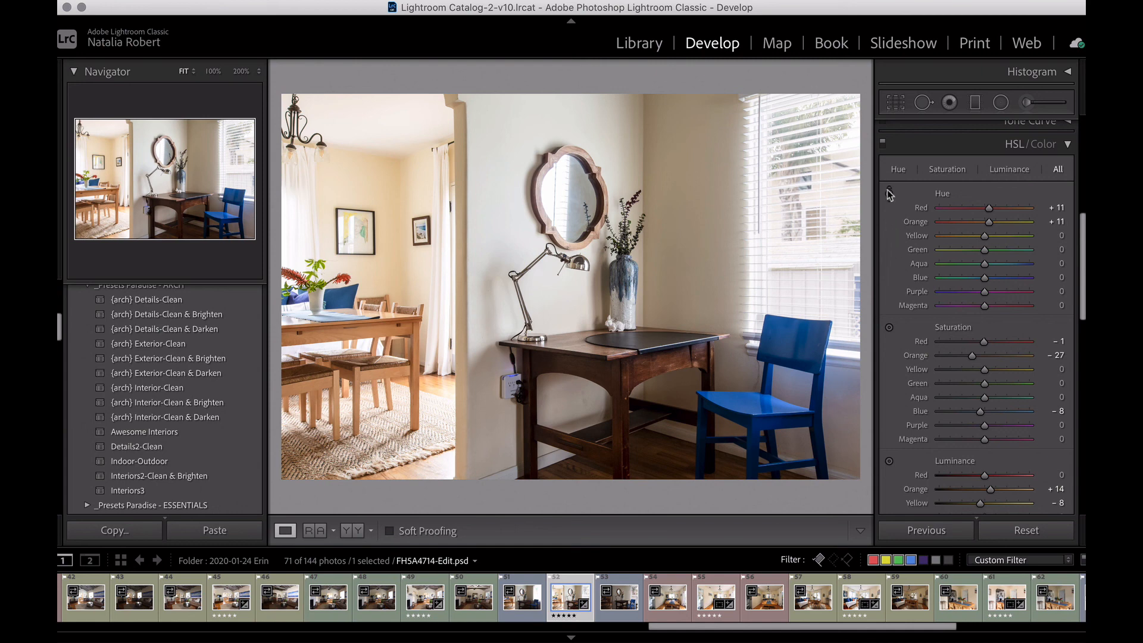
click(883, 144)
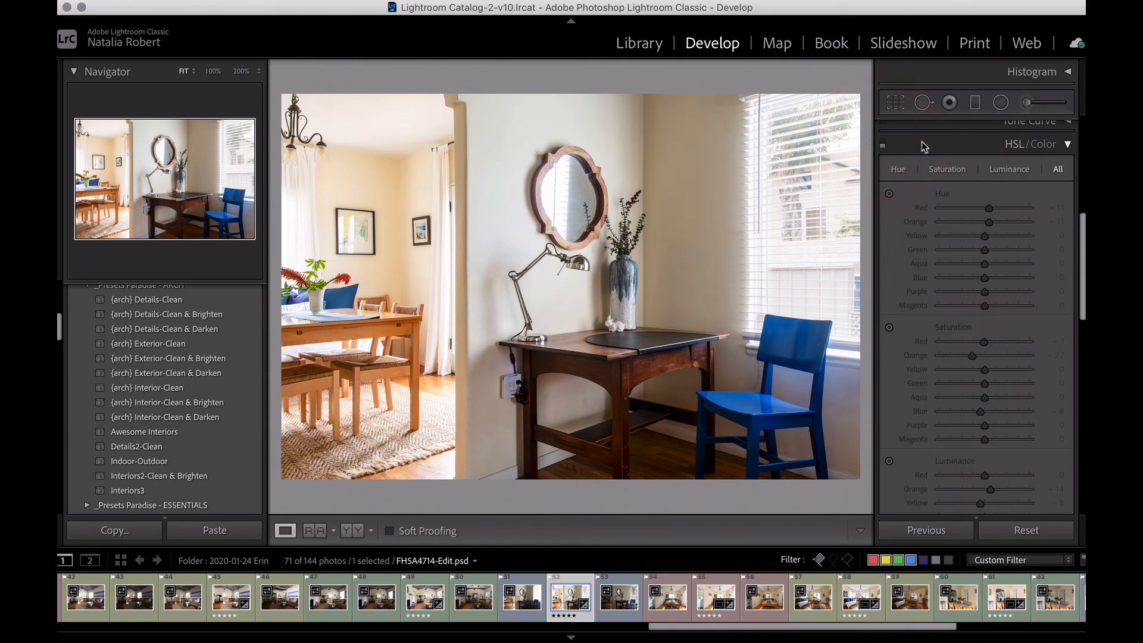
click(883, 144)
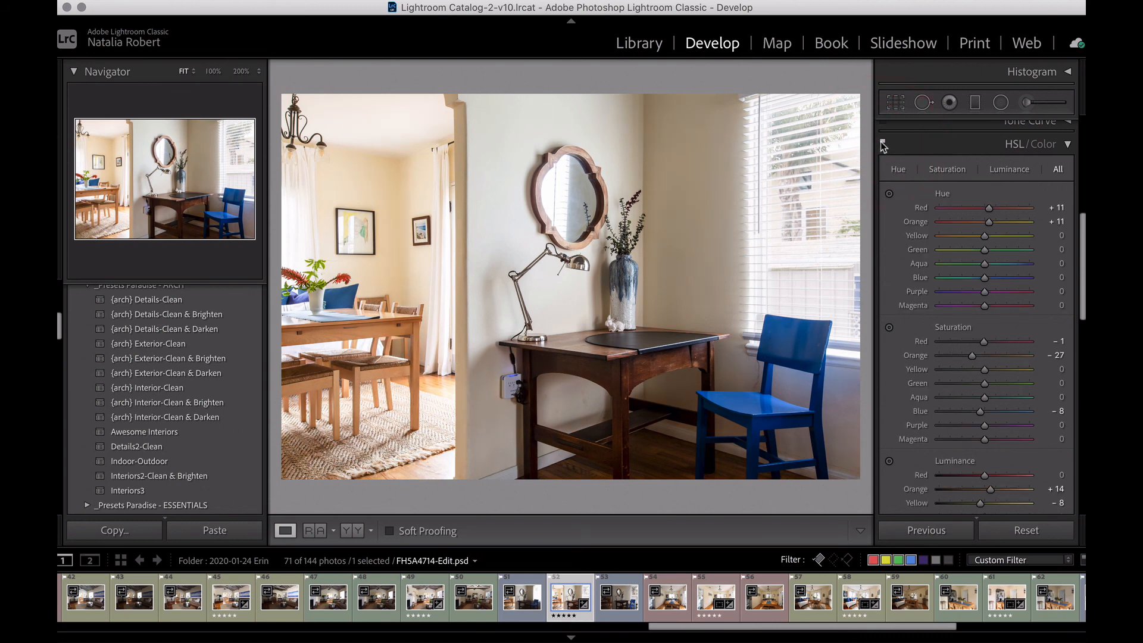
click(883, 144)
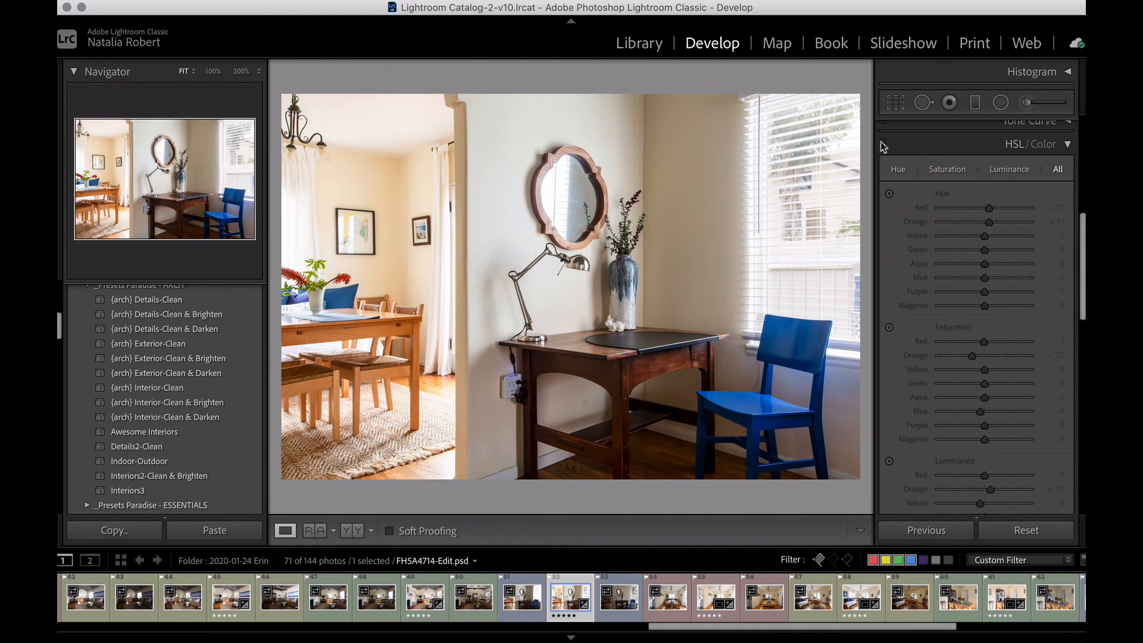
click(882, 143)
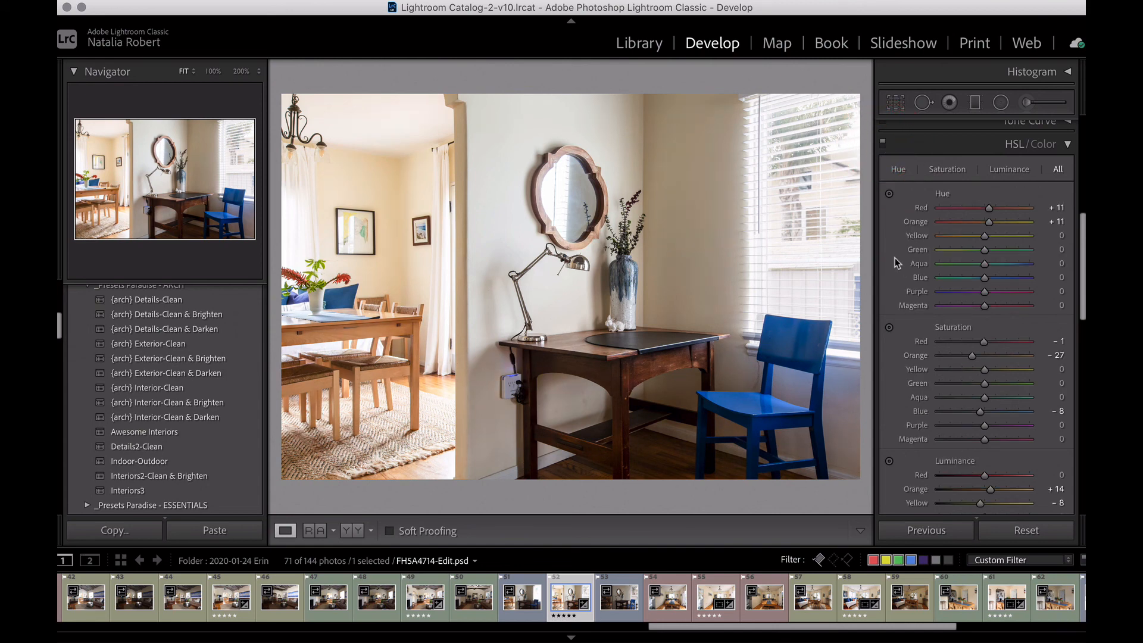